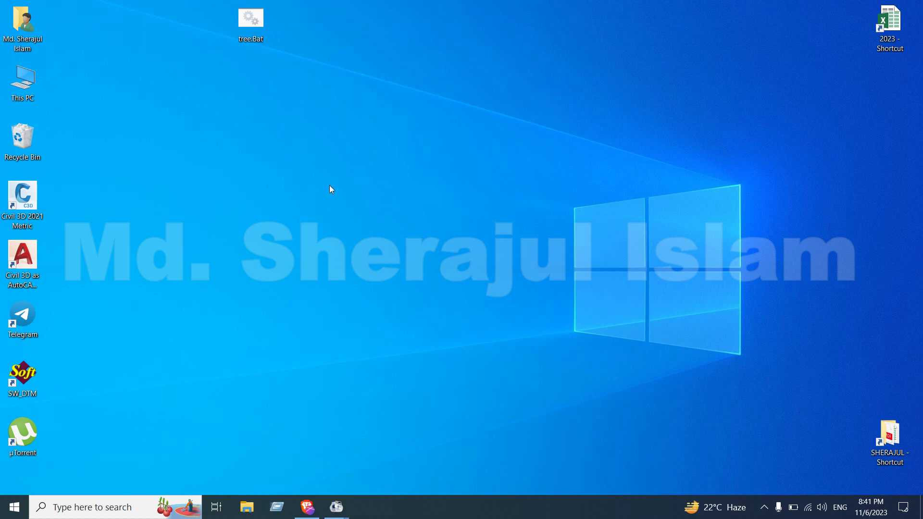
Create a new Microsoft Excel worksheet on the desktop, keeping its default file name, and open it.
{"action": "right_click", "coordinate": [330, 186]}
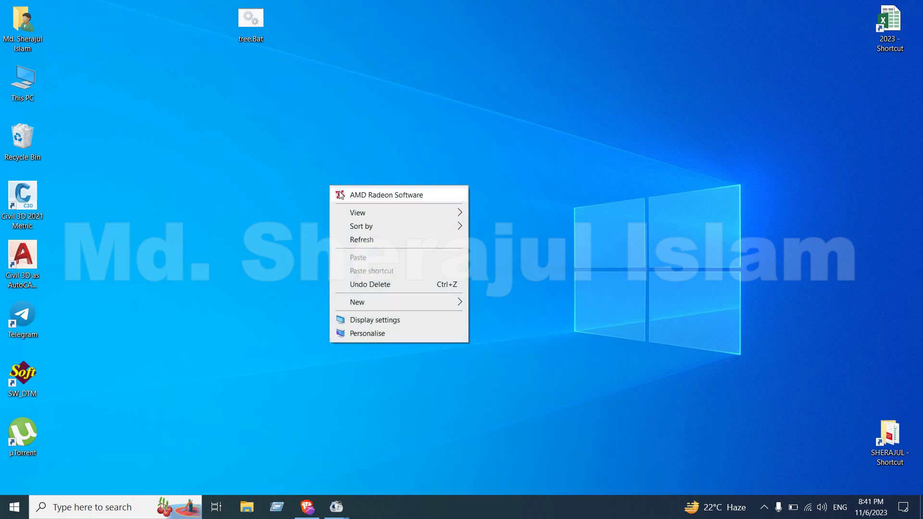
{"action": "mouse_move", "coordinate": [383, 308]}
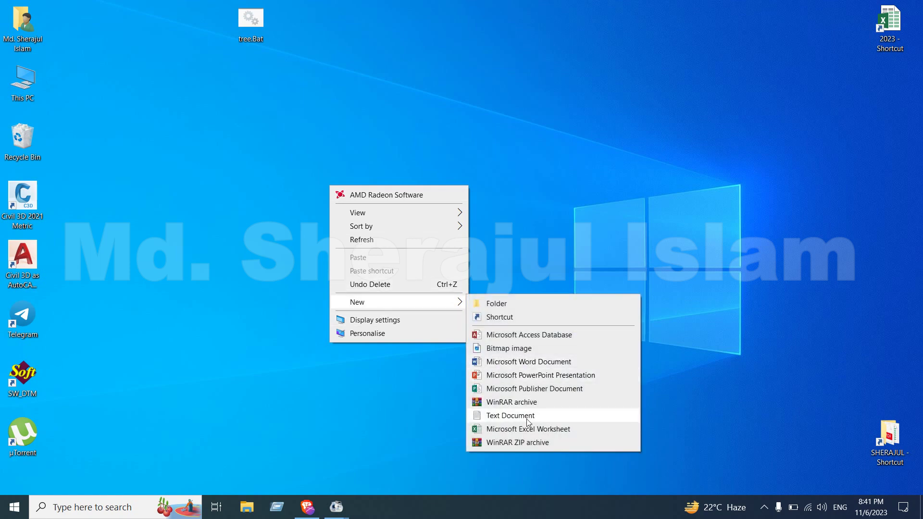
{"action": "left_click", "coordinate": [529, 428]}
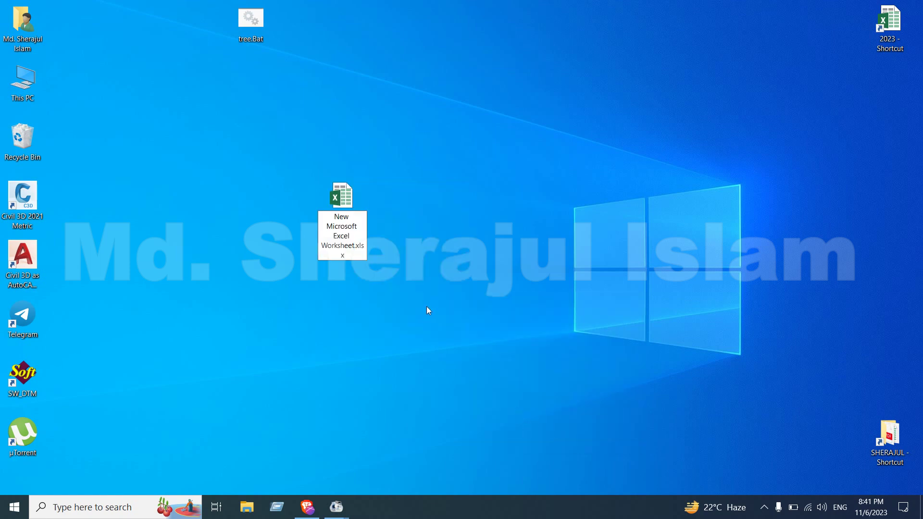
{"action": "key", "text": "Return"}
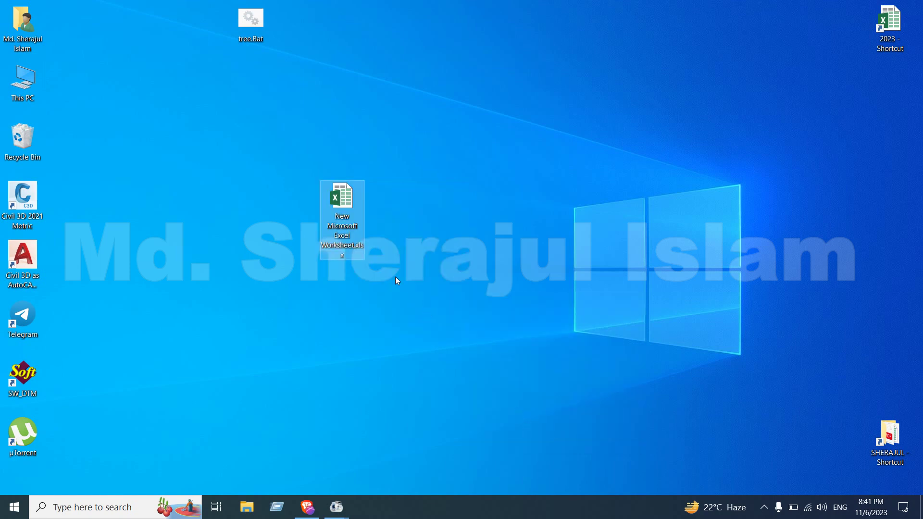
{"action": "double_click", "coordinate": [343, 225]}
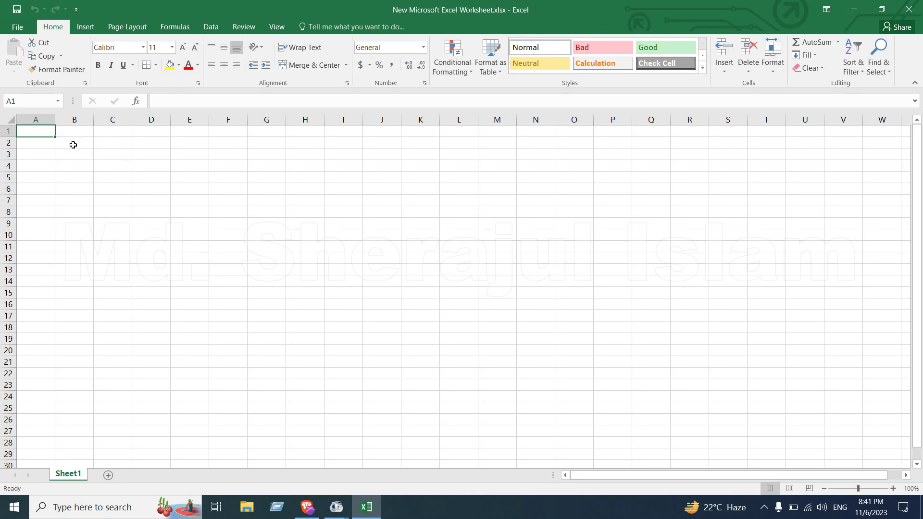
Merge and center cells A1:F1 and enter the heading "Prework" in the merged cell.
{"action": "left_click_drag", "start_coordinate": [48, 131], "coordinate": [212, 127]}
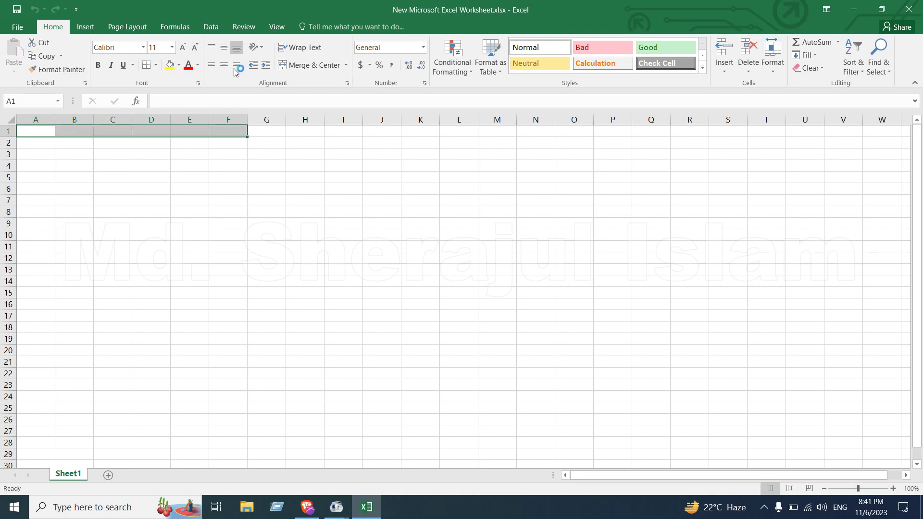
{"action": "left_click", "coordinate": [293, 69]}
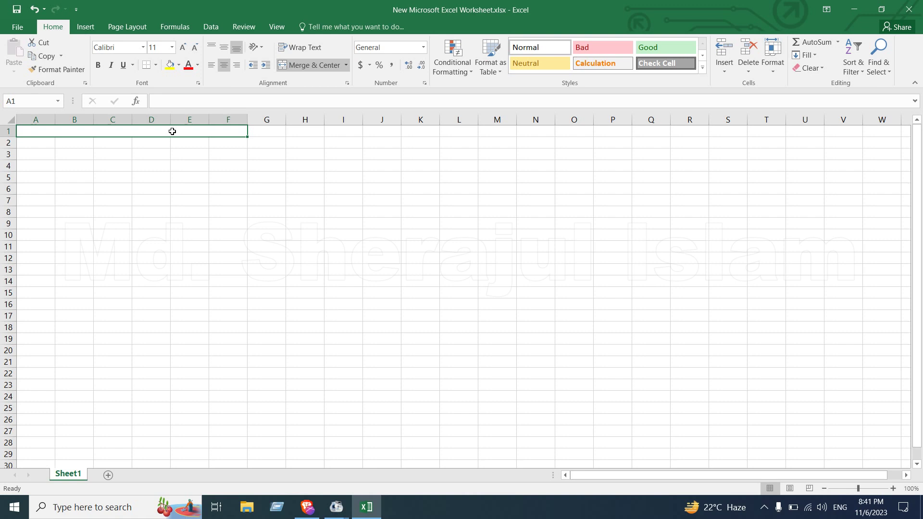
{"action": "type", "text": "Pre"}
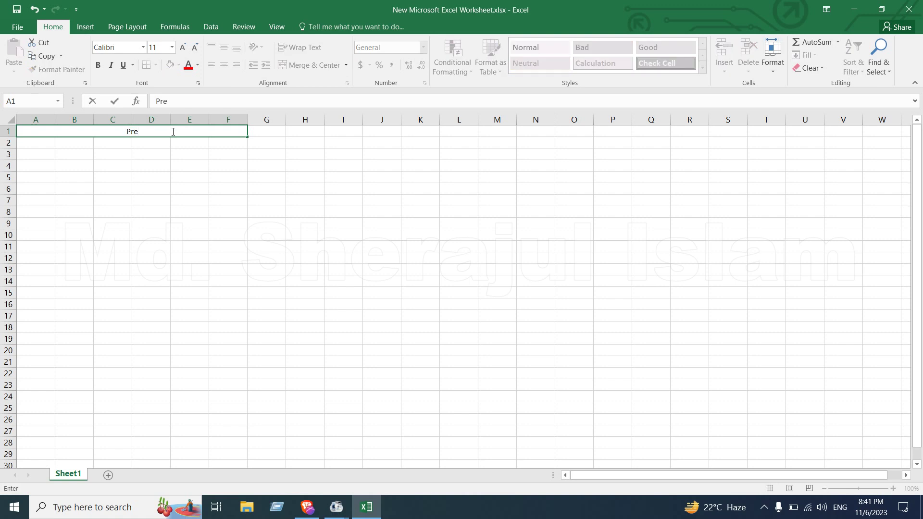
{"action": "type", "text": "wo"}
{"action": "left_click_drag", "start_coordinate": [185, 154], "coordinate": [206, 210]}
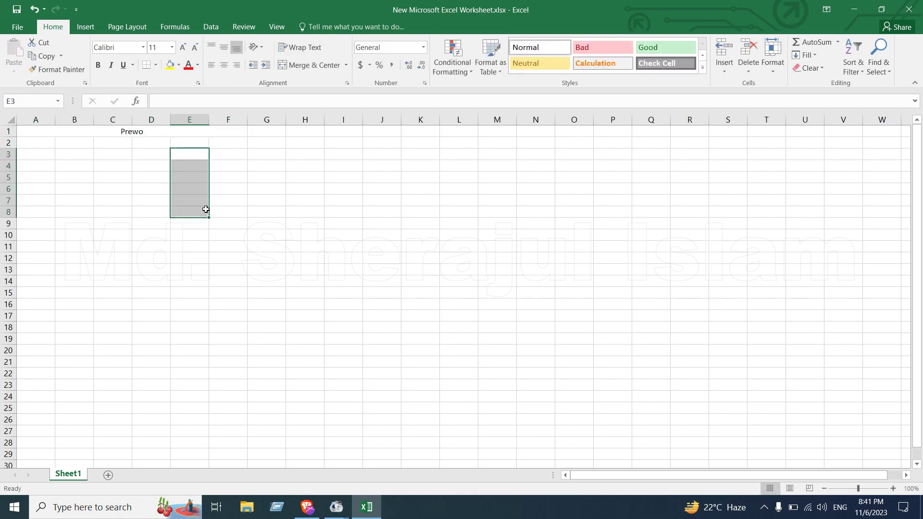
{"action": "left_click", "coordinate": [150, 129]}
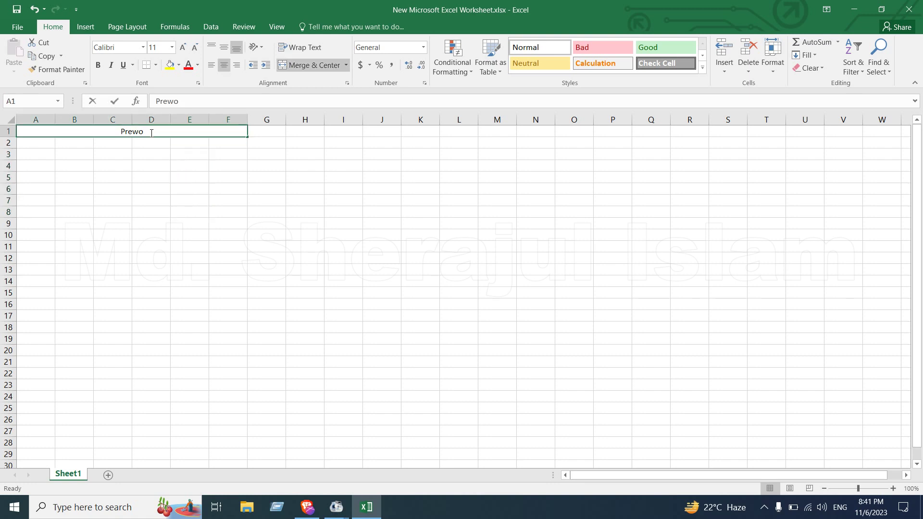
{"action": "double_click", "coordinate": [151, 133]}
{"action": "type", "text": "rk"}
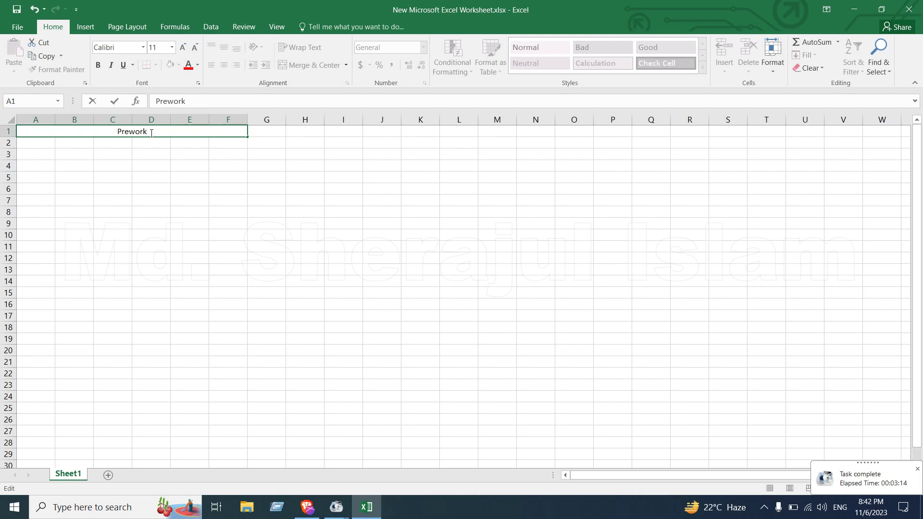
{"action": "left_click", "coordinate": [290, 165]}
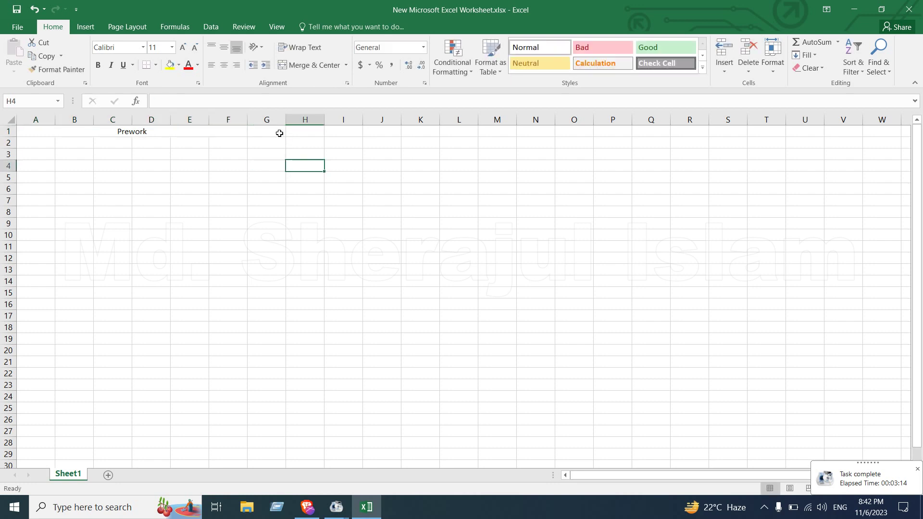
Merge and center cells G1:L1 and enter the heading "post work" in the merged cell.
{"action": "left_click", "coordinate": [280, 133]}
{"action": "left_click_drag", "start_coordinate": [280, 133], "coordinate": [463, 130]}
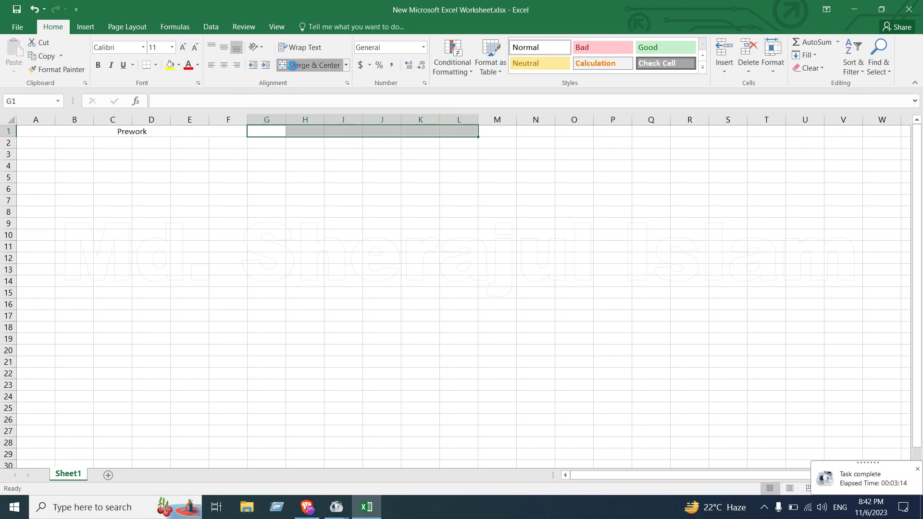
{"action": "left_click", "coordinate": [303, 65]}
{"action": "type", "text": "post"}
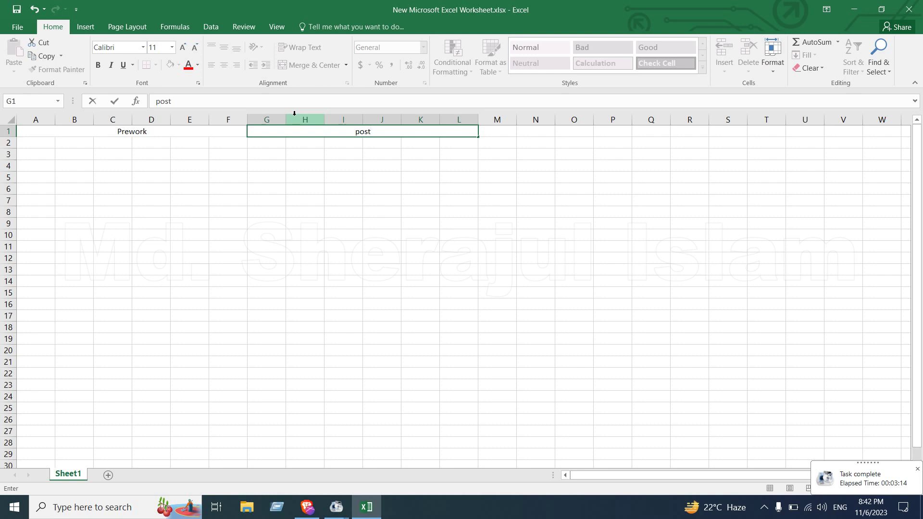
{"action": "type", "text": " work"}
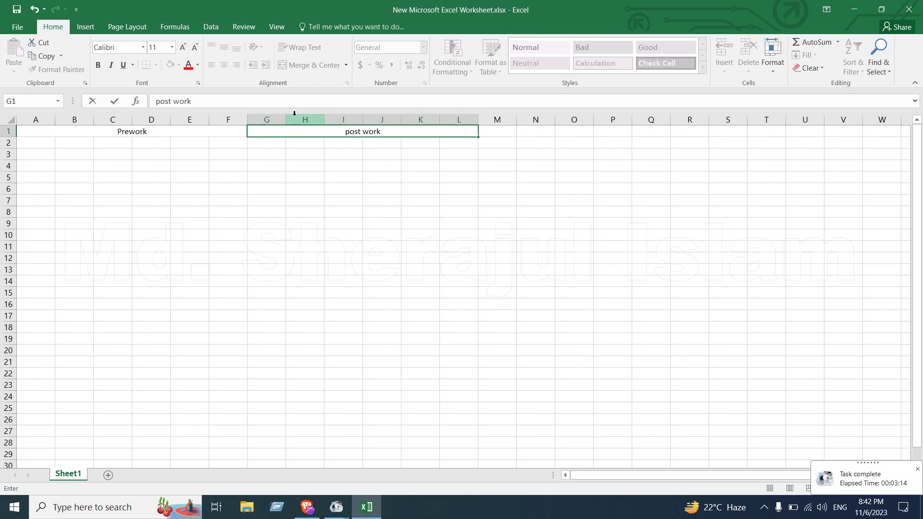
Correct the heading in merged cell A1 to read "Pre work" with a space between the words.
{"action": "left_click", "coordinate": [129, 131]}
{"action": "double_click", "coordinate": [129, 132]}
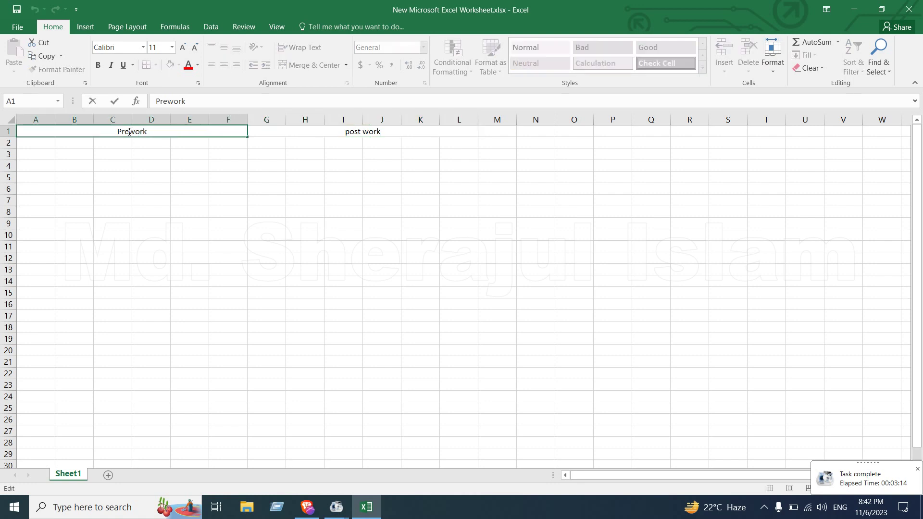
{"action": "left_click", "coordinate": [145, 158]}
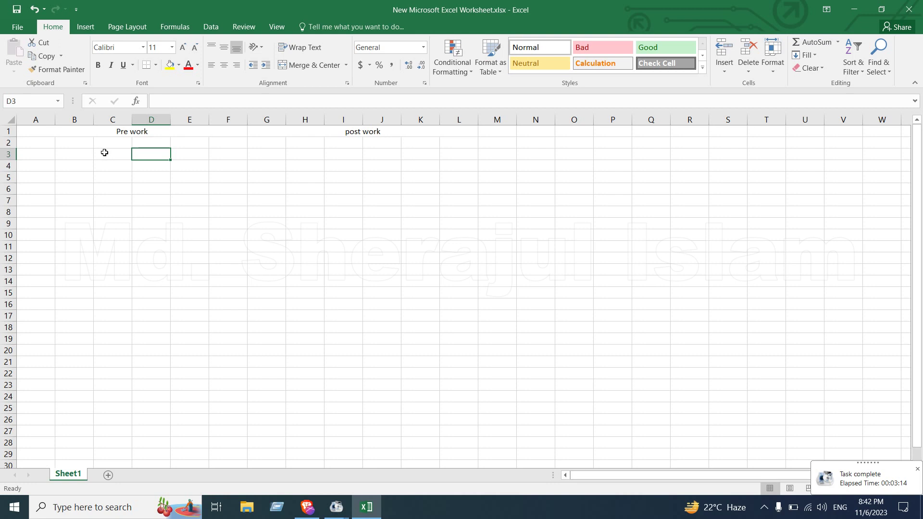
Enter the column headers CH, RL, Dis and Remarks in cells B2 to E2 beneath the Pre work heading.
{"action": "left_click", "coordinate": [79, 155]}
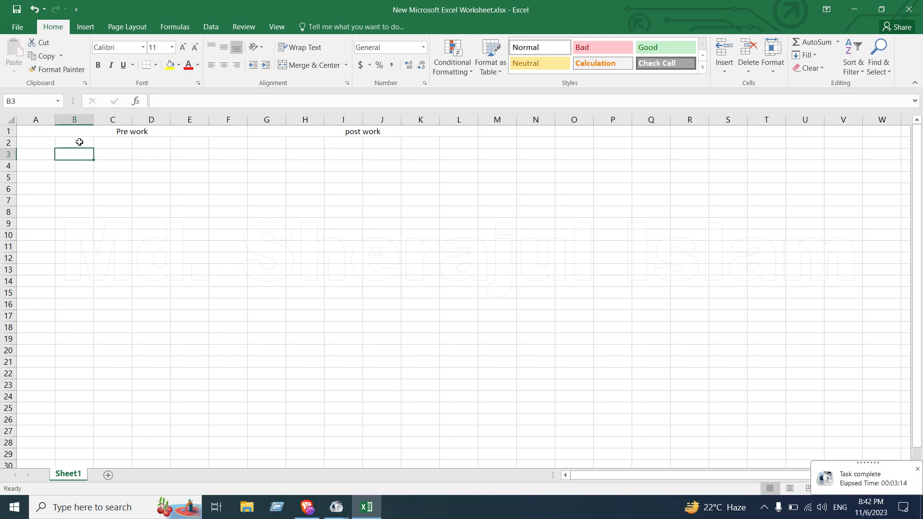
{"action": "left_click", "coordinate": [79, 142]}
{"action": "type", "text": "CH"}
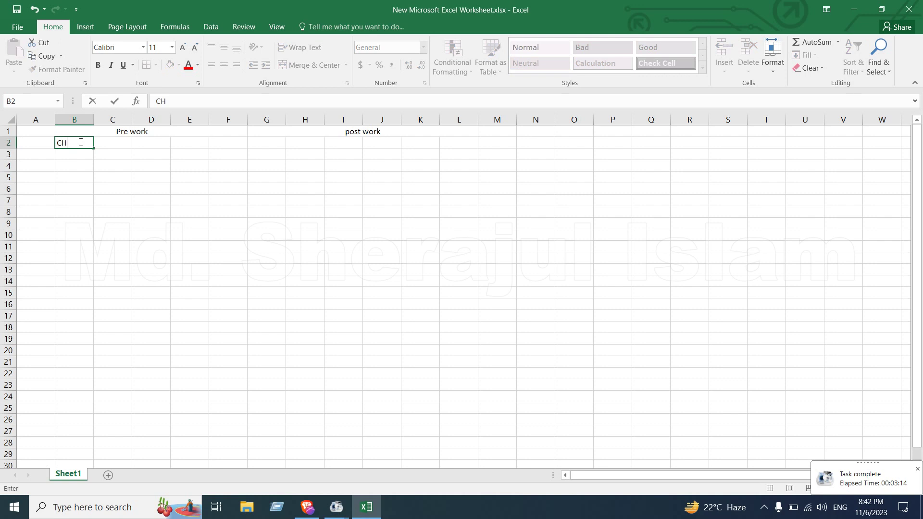
{"action": "left_click", "coordinate": [120, 146]}
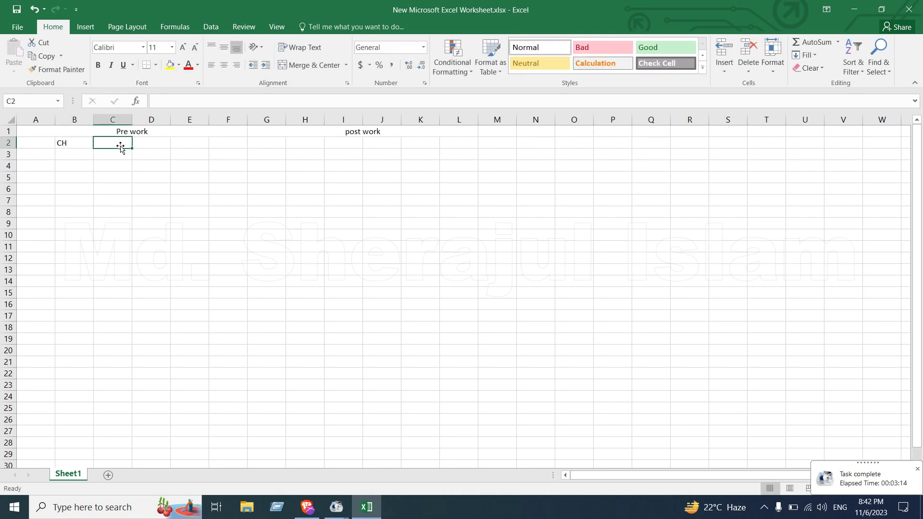
{"action": "type", "text": "R"}
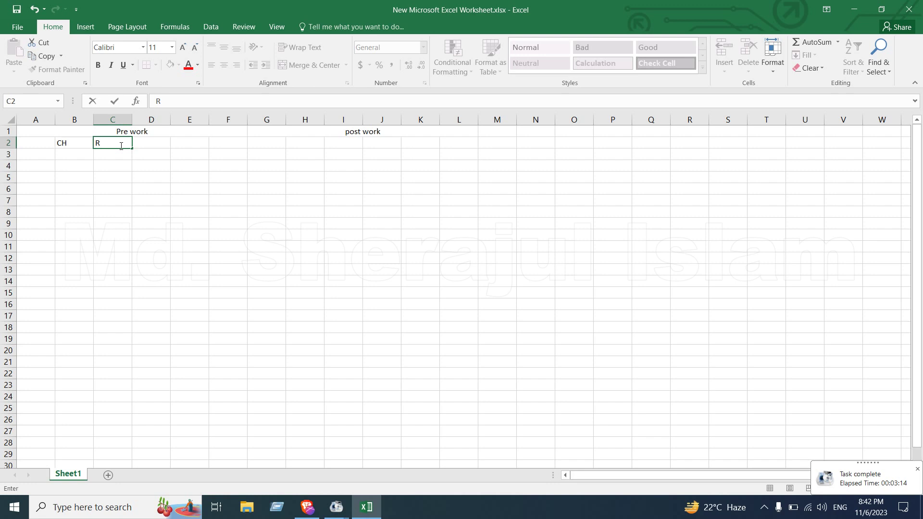
{"action": "type", "text": "L"}
{"action": "left_click", "coordinate": [157, 147]}
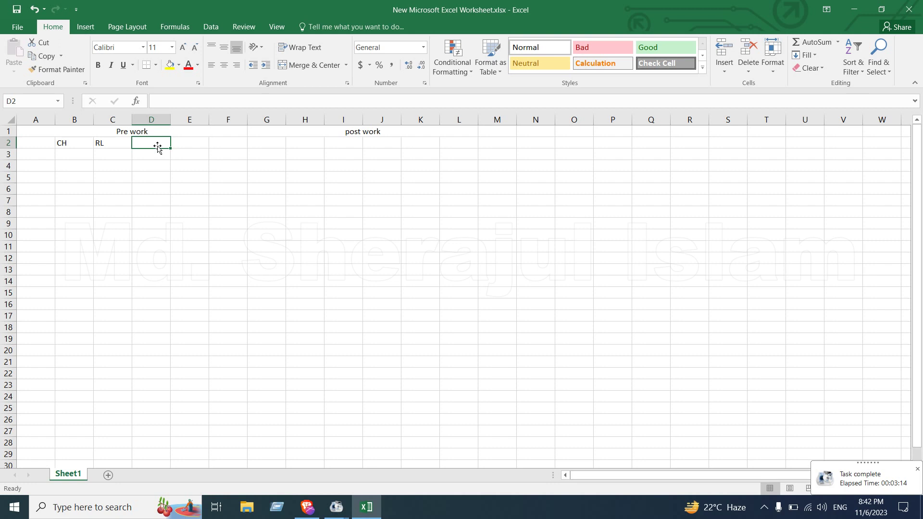
{"action": "type", "text": "Di"}
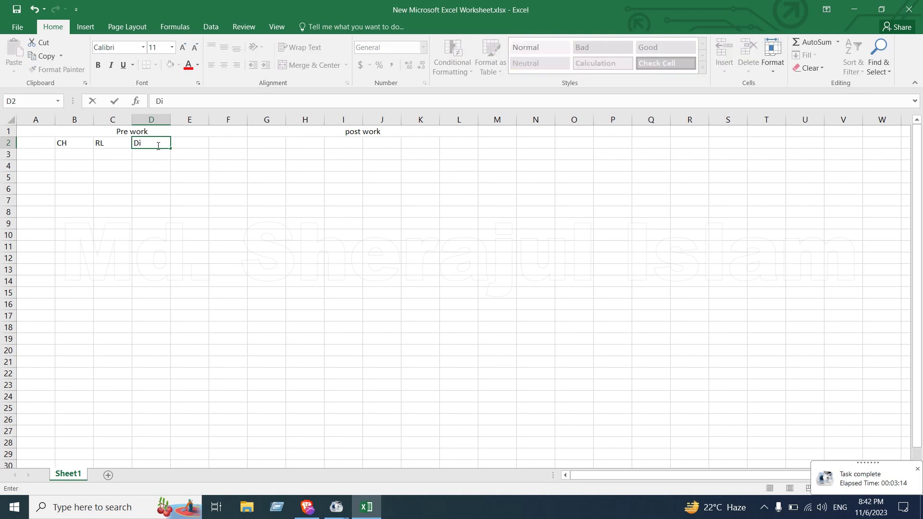
{"action": "type", "text": "s"}
{"action": "key", "text": "Tab"}
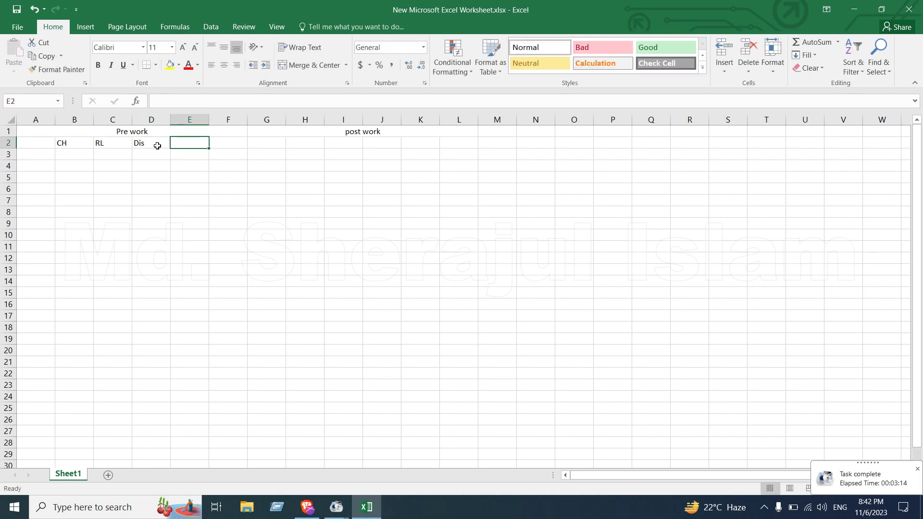
{"action": "type", "text": "Re"}
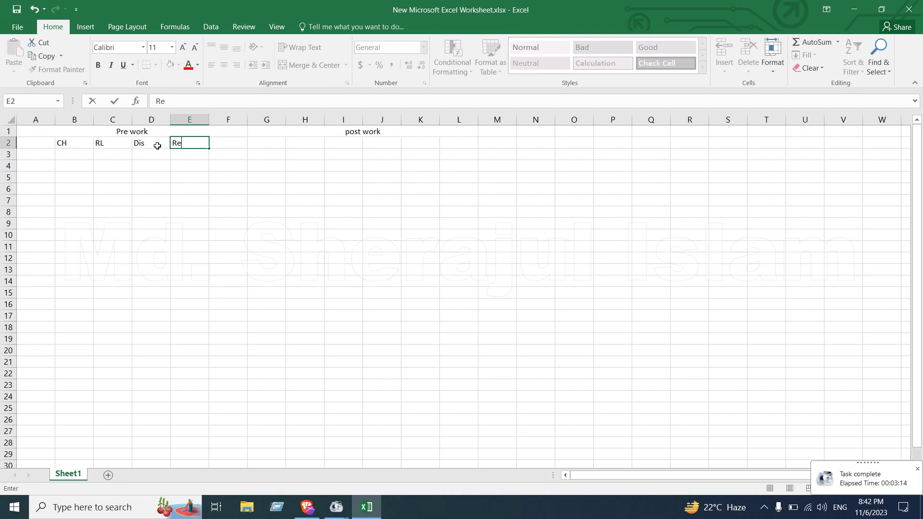
{"action": "type", "text": "marks"}
{"action": "key", "text": "Return"}
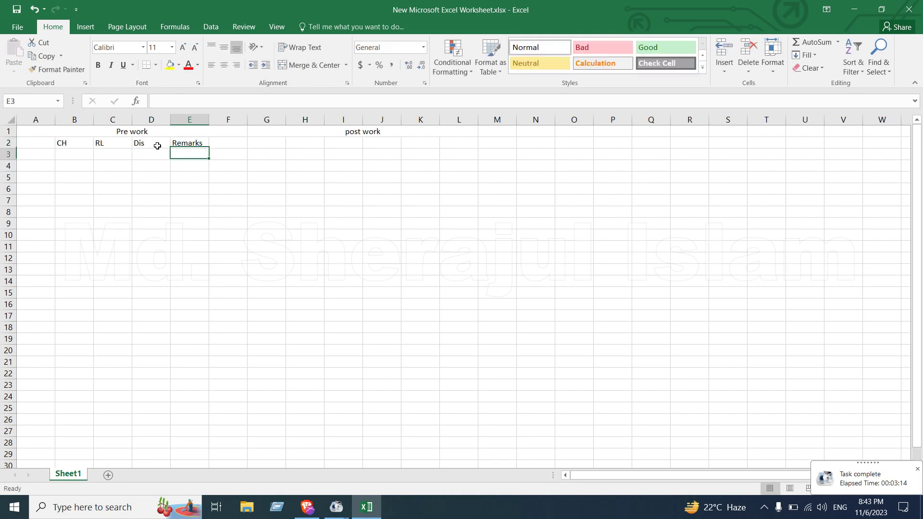
{"action": "left_click", "coordinate": [81, 169]}
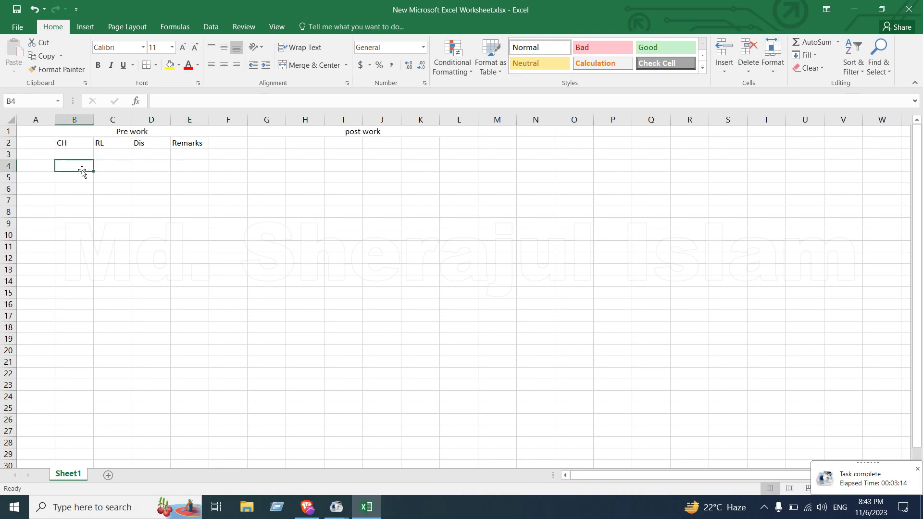
{"action": "left_click", "coordinate": [83, 144]}
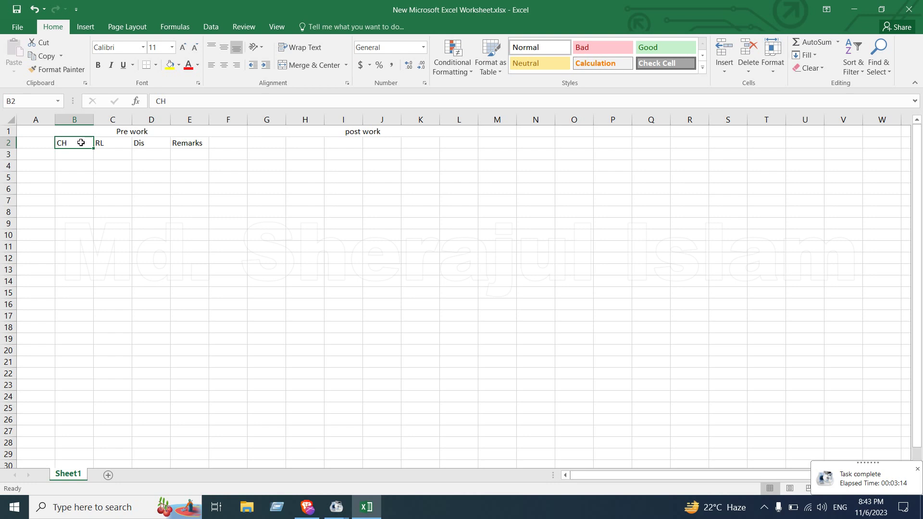
{"action": "double_click", "coordinate": [82, 143]}
{"action": "left_click_drag", "start_coordinate": [82, 143], "coordinate": [57, 145]}
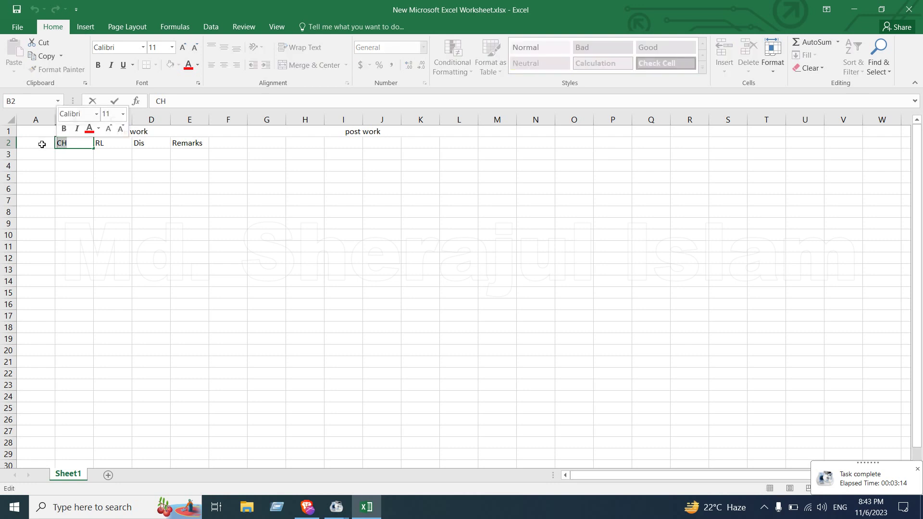
{"action": "left_click", "coordinate": [41, 142]}
{"action": "left_click", "coordinate": [138, 144]}
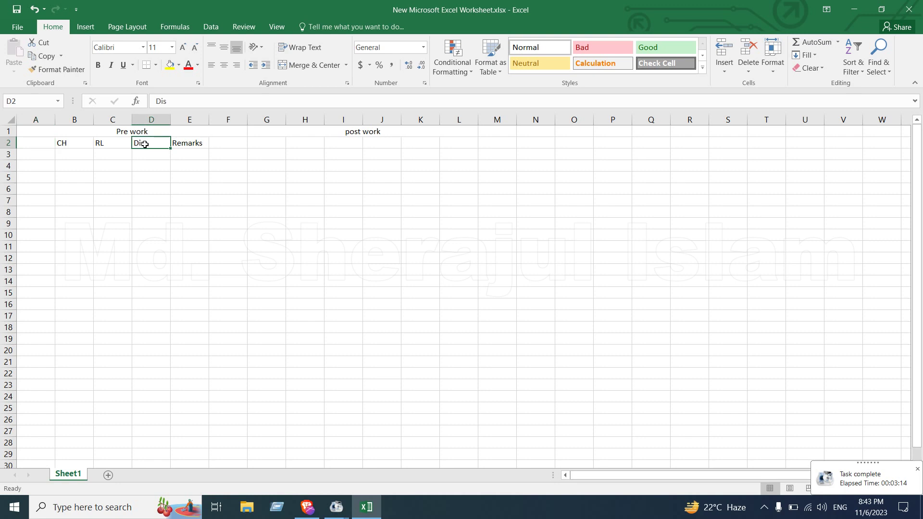
Swap the two middle column headers so that C2 reads "Dis" and D2 reads "RL".
{"action": "left_click", "coordinate": [107, 141]}
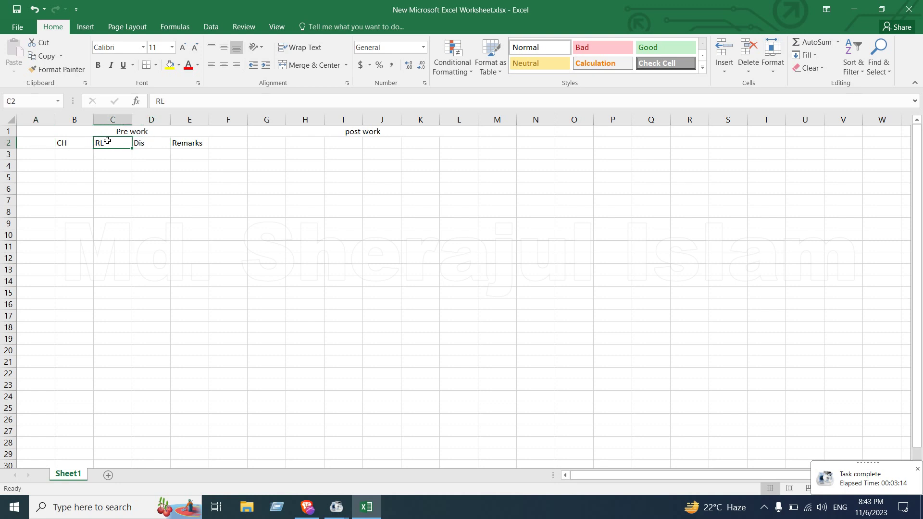
{"action": "type", "text": "Dis"}
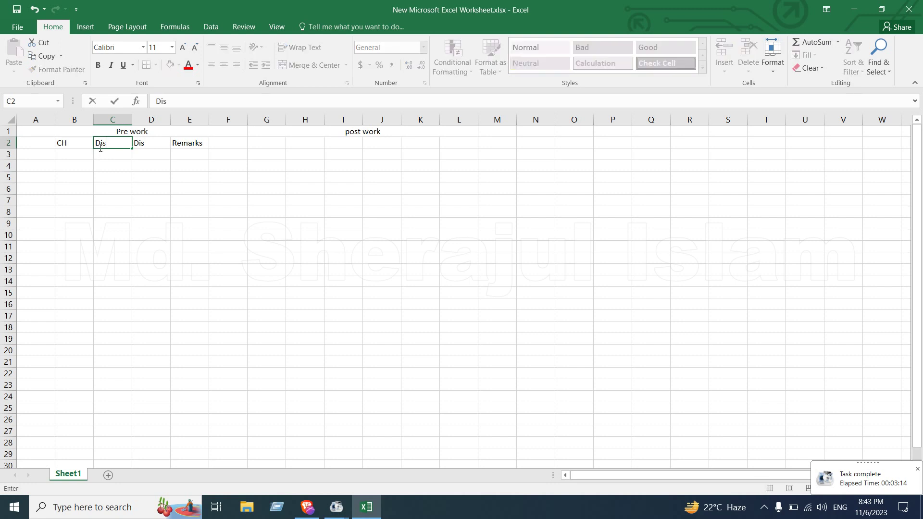
{"action": "key", "text": "Tab"}
{"action": "type", "text": "RL"}
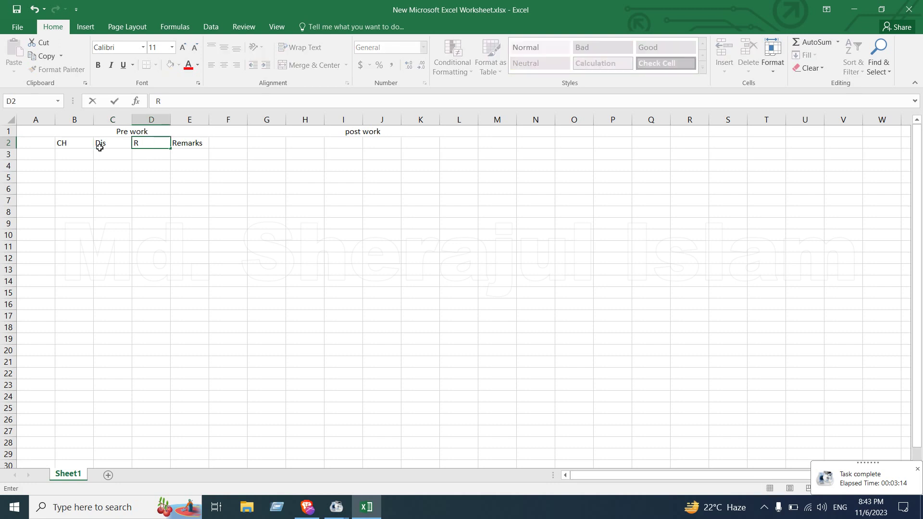
{"action": "left_click", "coordinate": [132, 173]}
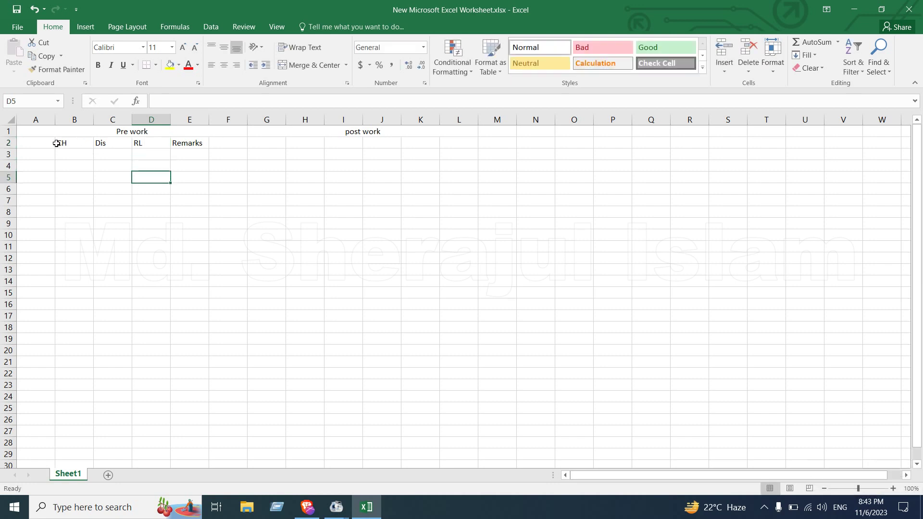
{"action": "left_click_drag", "start_coordinate": [60, 143], "coordinate": [177, 142]}
{"action": "key", "text": "ctrl+q"}
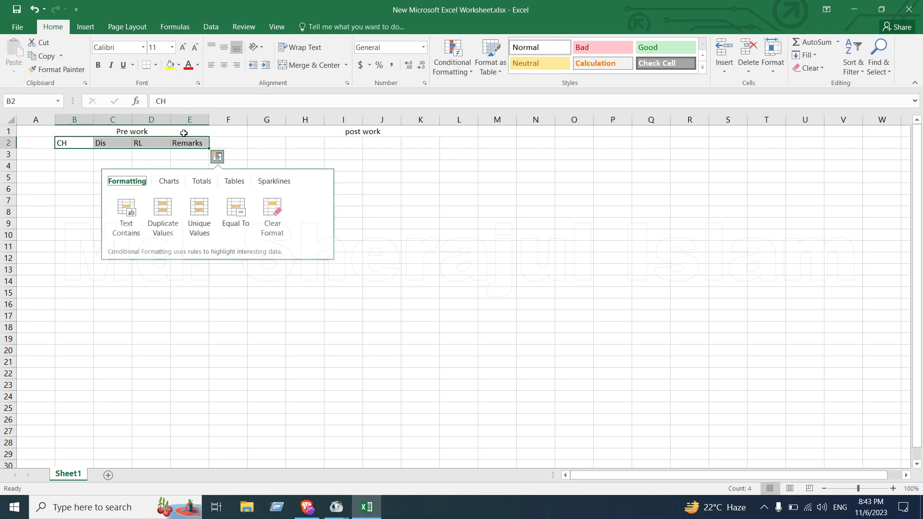
{"action": "left_click", "coordinate": [447, 189]}
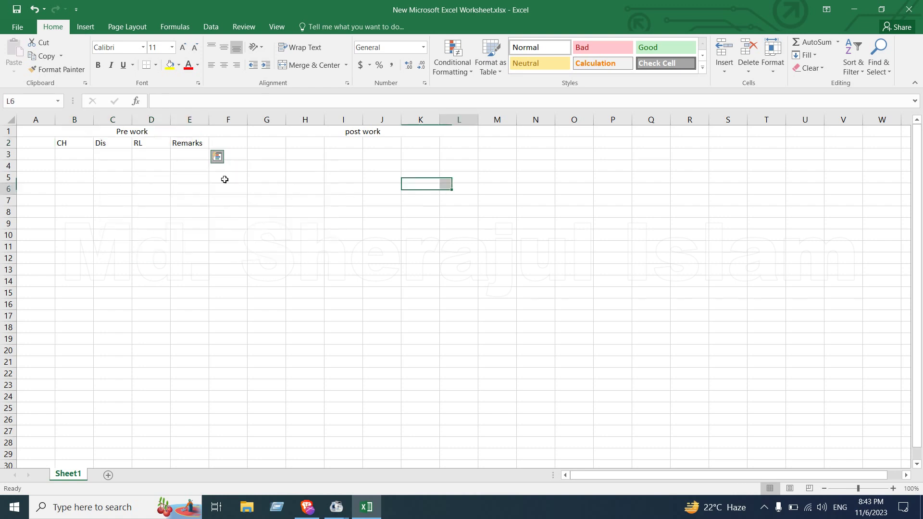
Copy the CH, Dis, RL and Remarks headers from B2:E2 to H2:K2 beneath the post work heading.
{"action": "left_click", "coordinate": [70, 143]}
{"action": "left_click_drag", "start_coordinate": [70, 143], "coordinate": [190, 144]}
{"action": "key", "text": "ctrl+c"}
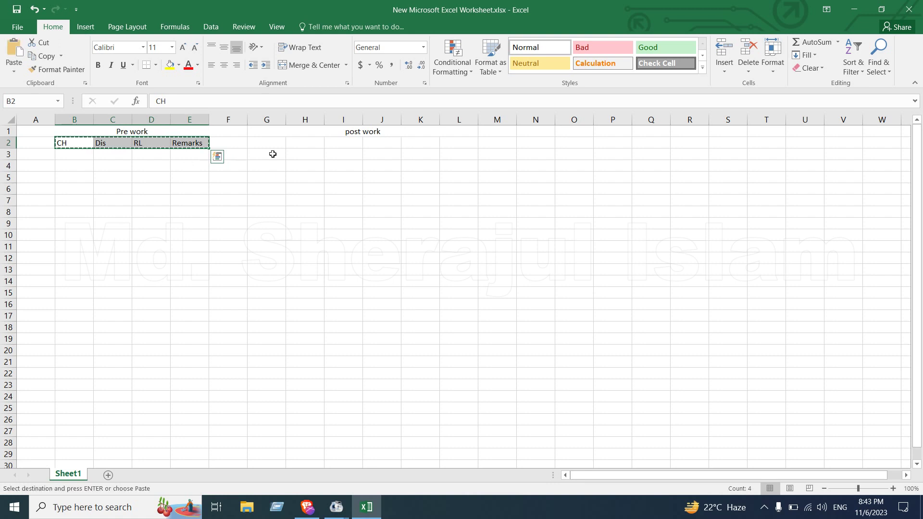
{"action": "left_click", "coordinate": [315, 145]}
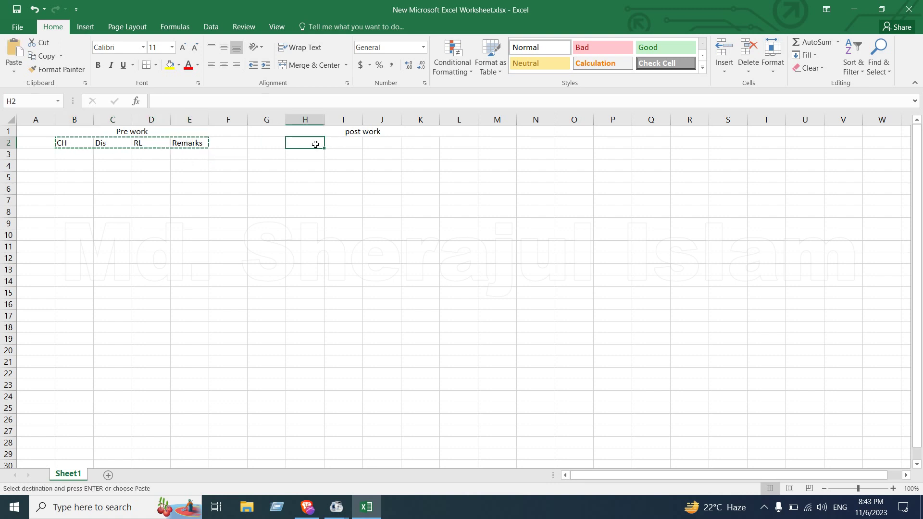
{"action": "key", "text": "ctrl+v"}
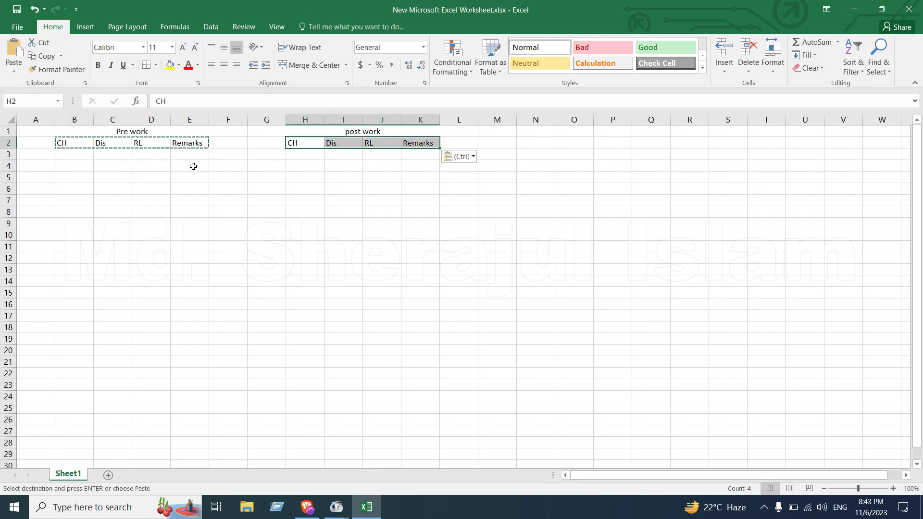
Merge and center cells B3:B15 under the Pre work CH header and enter 10 in the merged cell.
{"action": "left_click", "coordinate": [85, 157]}
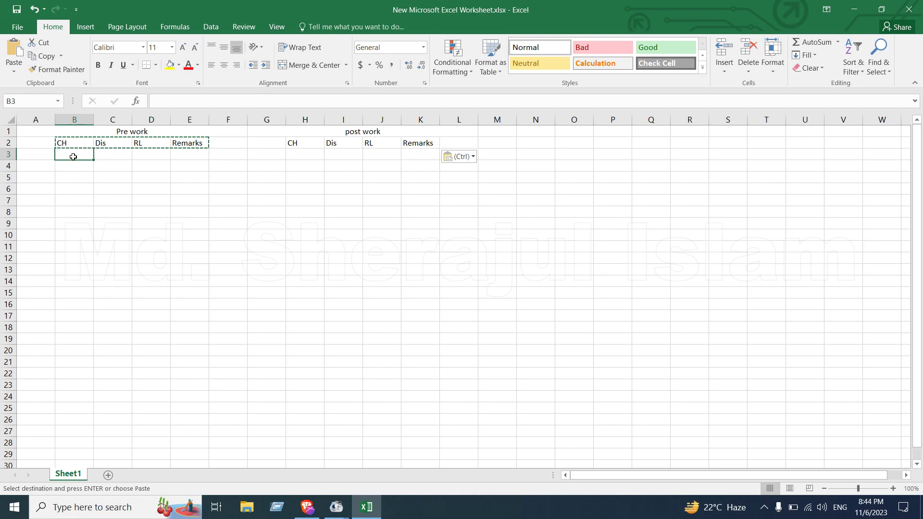
{"action": "left_click_drag", "start_coordinate": [72, 156], "coordinate": [73, 293]}
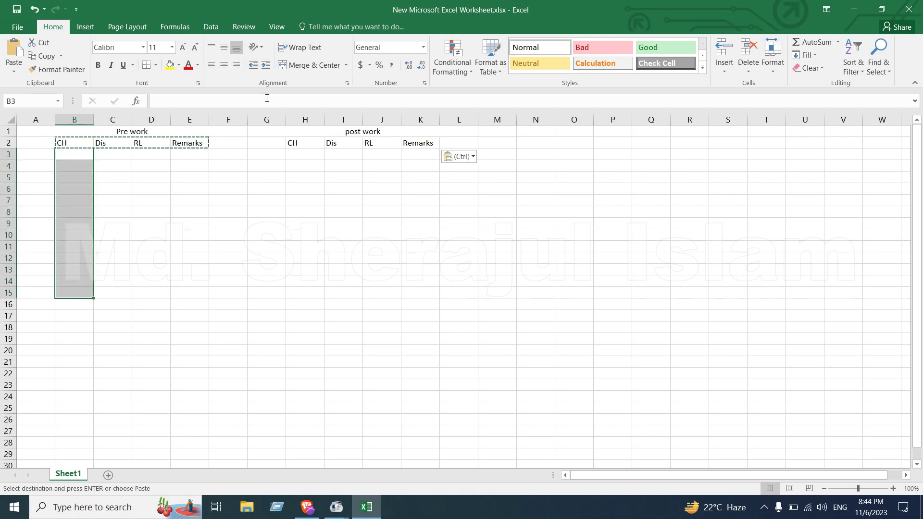
{"action": "left_click", "coordinate": [309, 65]}
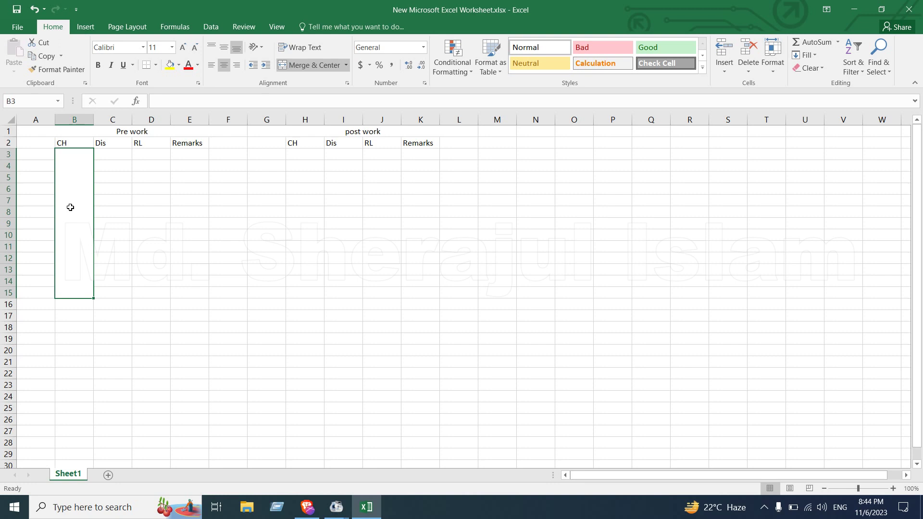
{"action": "type", "text": "0"}
{"action": "key", "text": "BackSpace"}
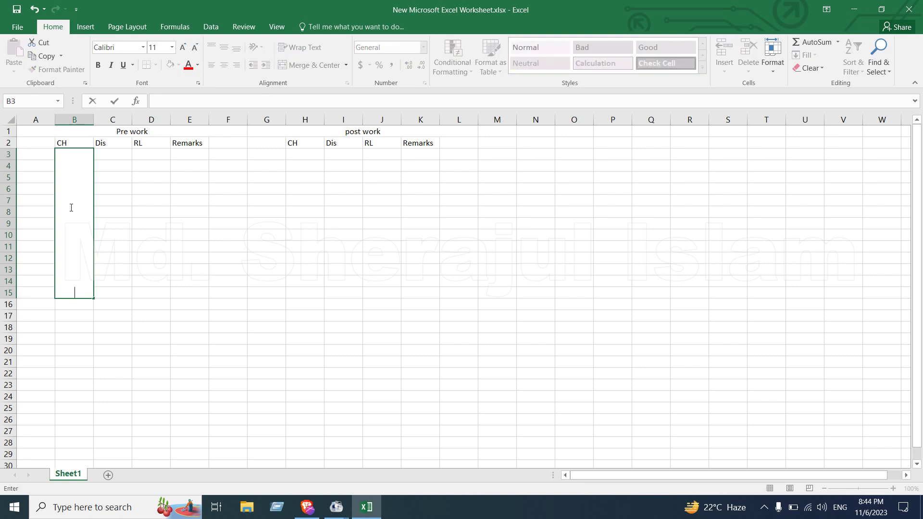
{"action": "type", "text": "10"}
{"action": "key", "text": "Return"}
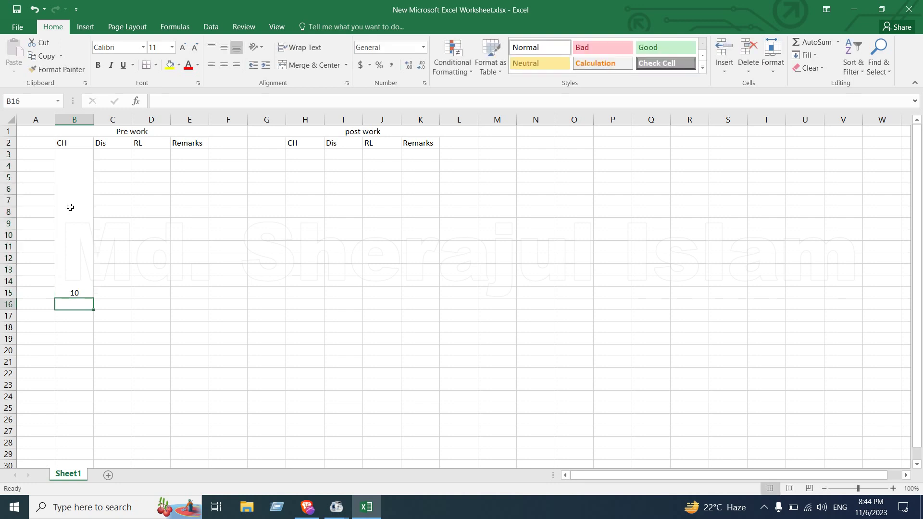
Enter the Pre work Dis values 0, 6, 8 and 11 in cells C3 to C6.
{"action": "left_click", "coordinate": [126, 159]}
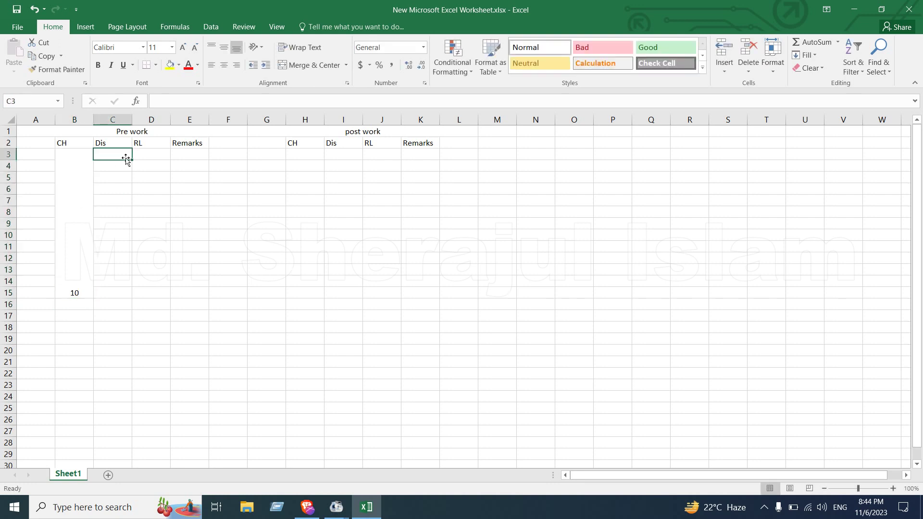
{"action": "type", "text": "0"}
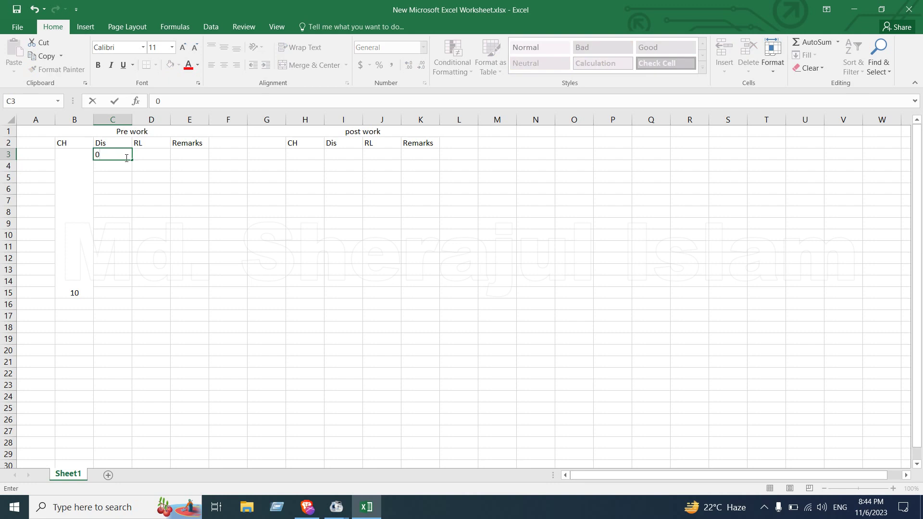
{"action": "key", "text": "Return"}
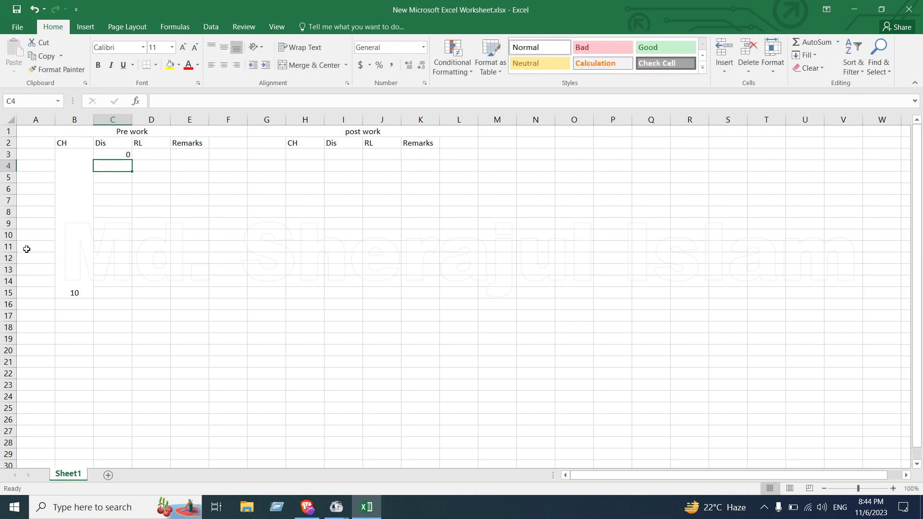
{"action": "type", "text": "6"}
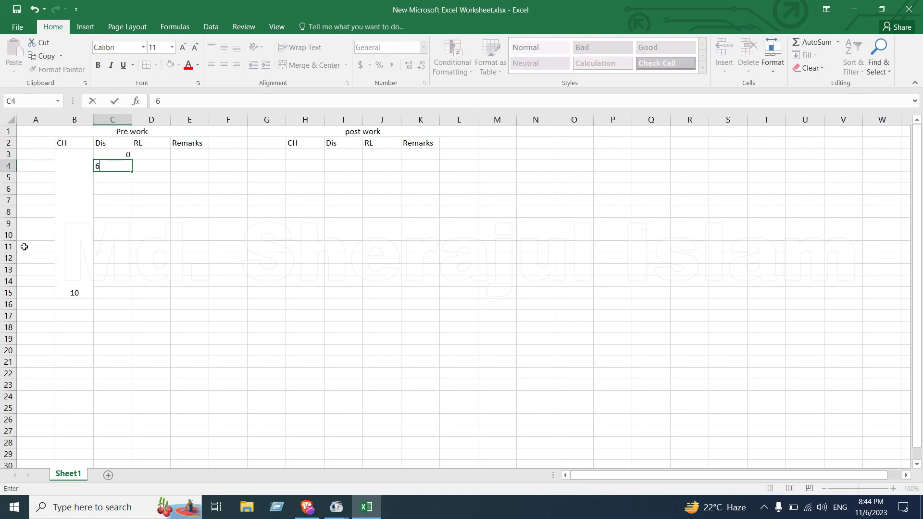
{"action": "key", "text": "Return"}
{"action": "type", "text": "8"}
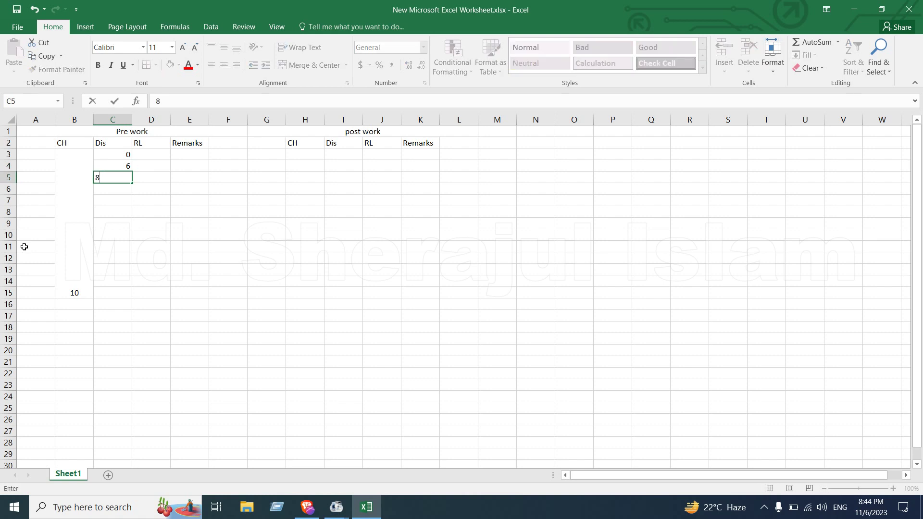
{"action": "key", "text": "Return"}
{"action": "type", "text": "11"}
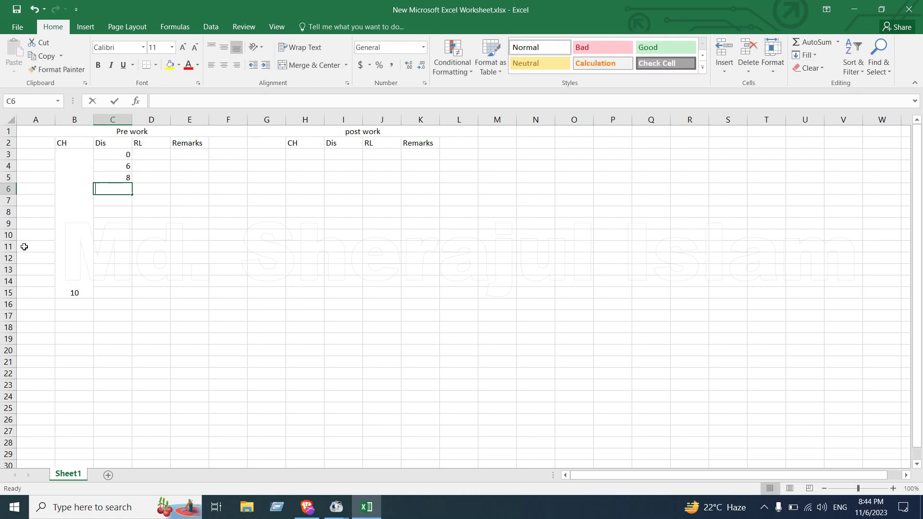
{"action": "key", "text": "Return"}
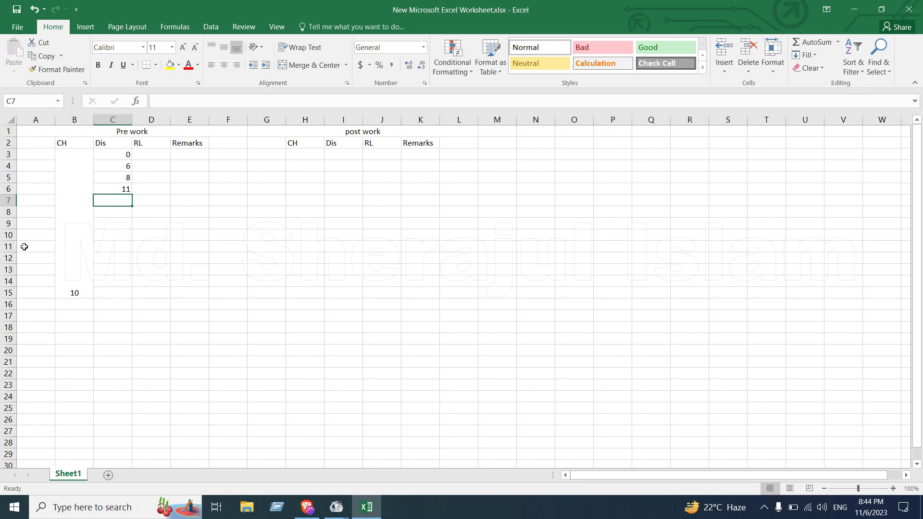
Enter the Dis values 13.6 and 13.7 in cells C7 and C8.
{"action": "type", "text": "13"}
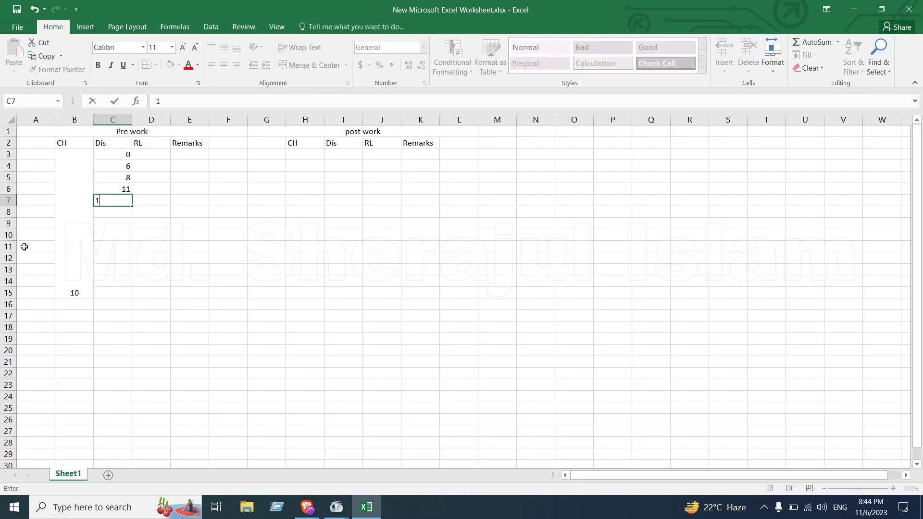
{"action": "type", "text": "6"}
{"action": "key", "text": "Return"}
{"action": "type", "text": "1"}
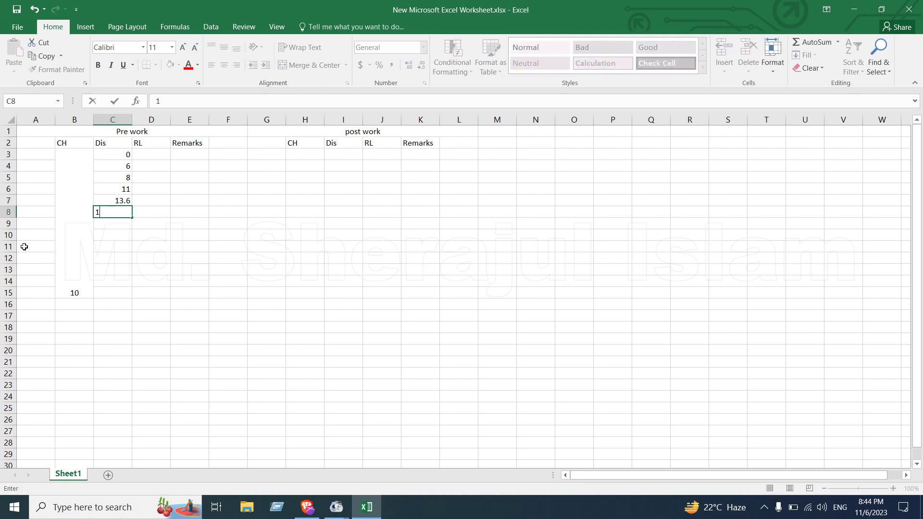
{"action": "type", "text": "3.7"}
{"action": "key", "text": "Return"}
Enter 15 and 18 in cells C9 and C10 and extend them as a fill series down to C15.
{"action": "type", "text": "15"}
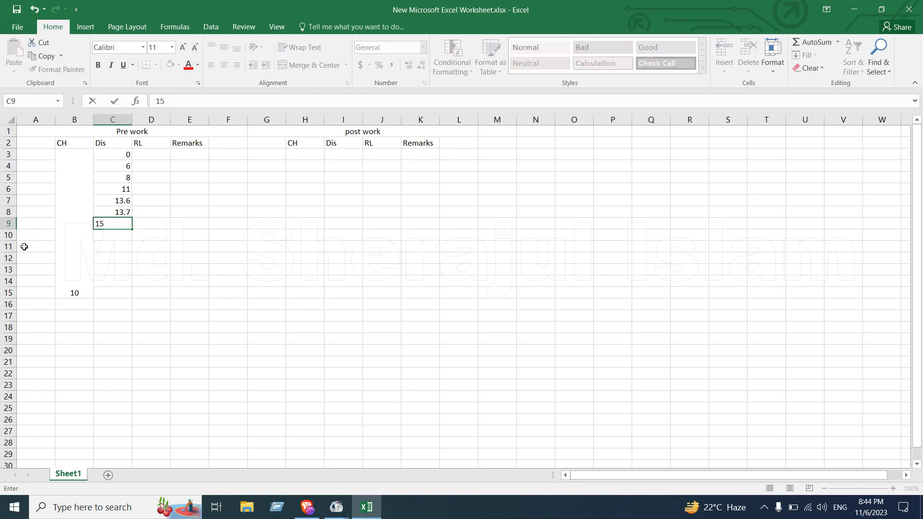
{"action": "key", "text": "Return"}
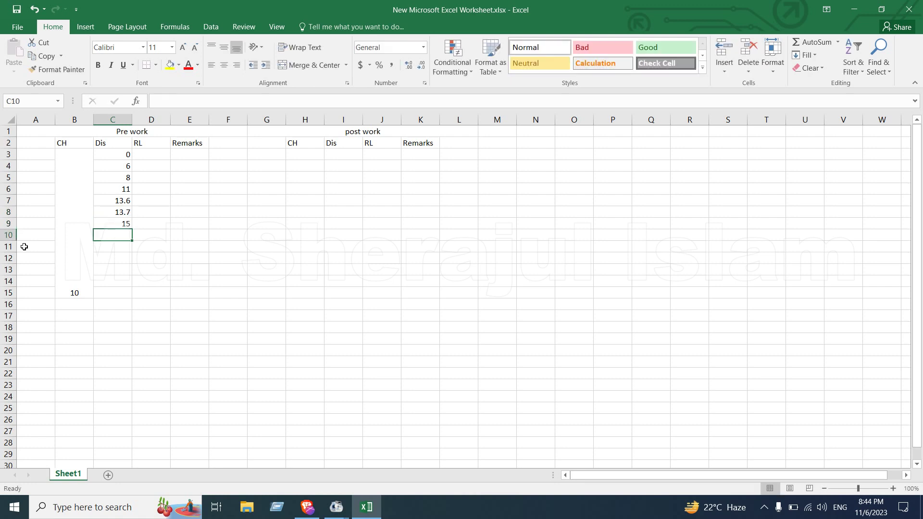
{"action": "type", "text": "18"}
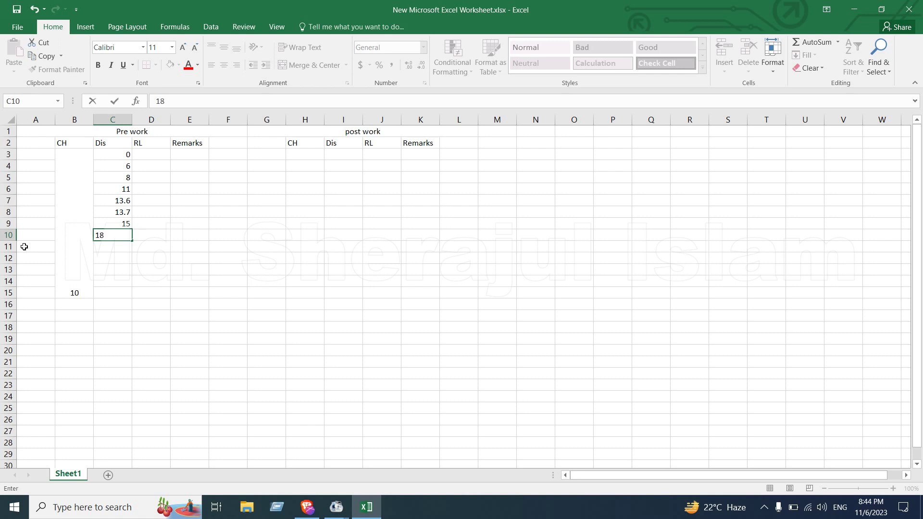
{"action": "key", "text": "Return"}
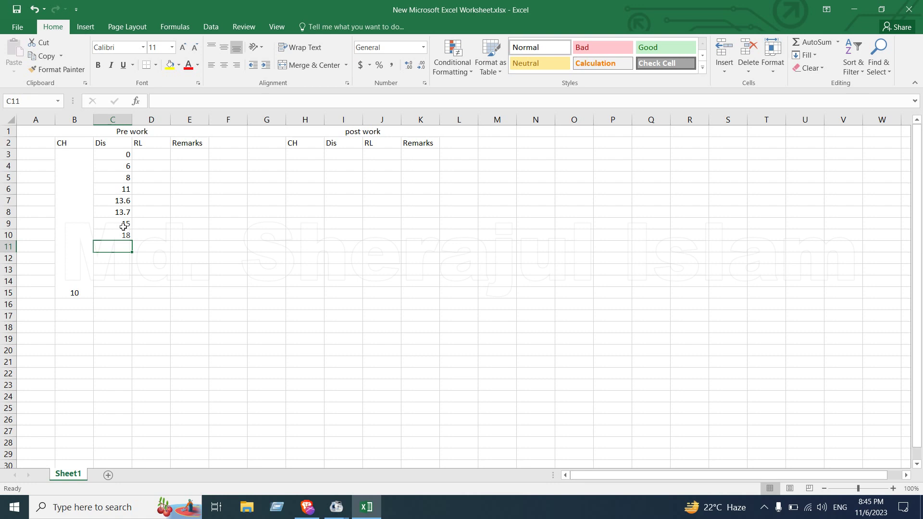
{"action": "left_click_drag", "start_coordinate": [124, 227], "coordinate": [127, 299]}
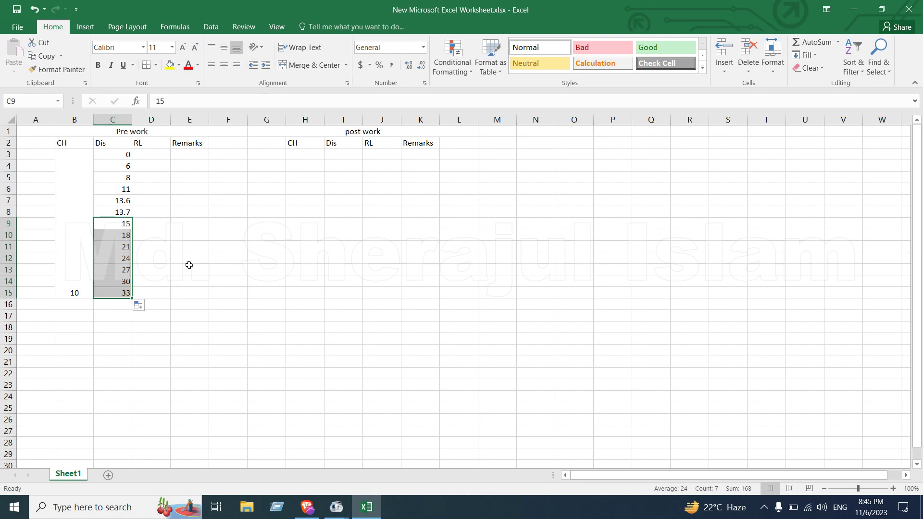
{"action": "left_click", "coordinate": [189, 265]}
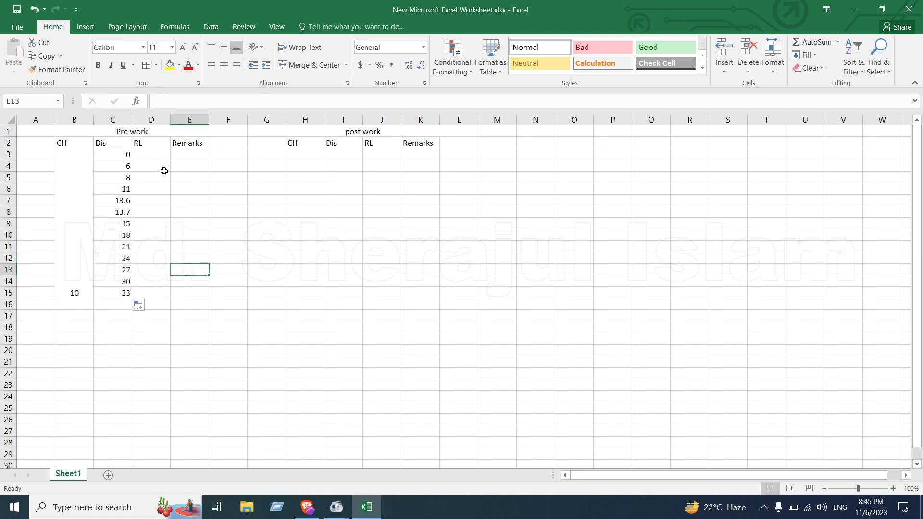
Enter the Pre work RL values 4.46, 4.48 and 4.48 in cells D3 to D5.
{"action": "left_click", "coordinate": [155, 158]}
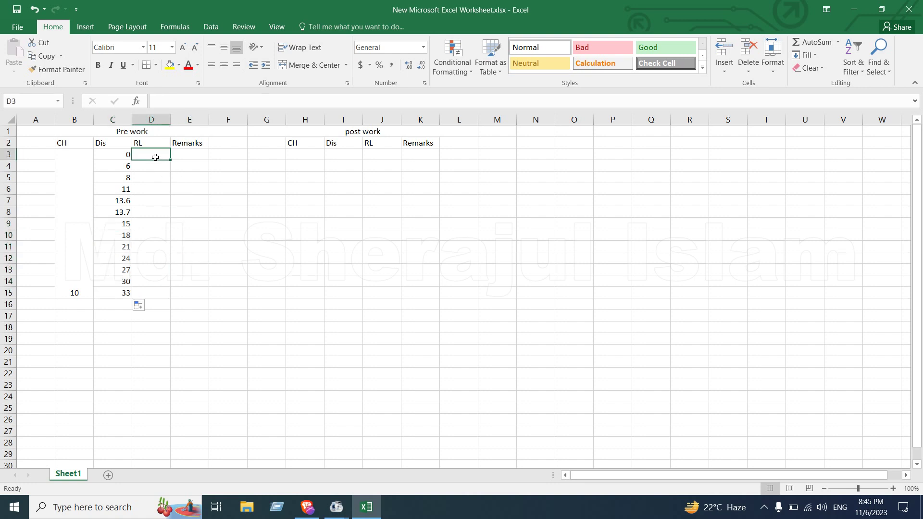
{"action": "type", "text": "4"}
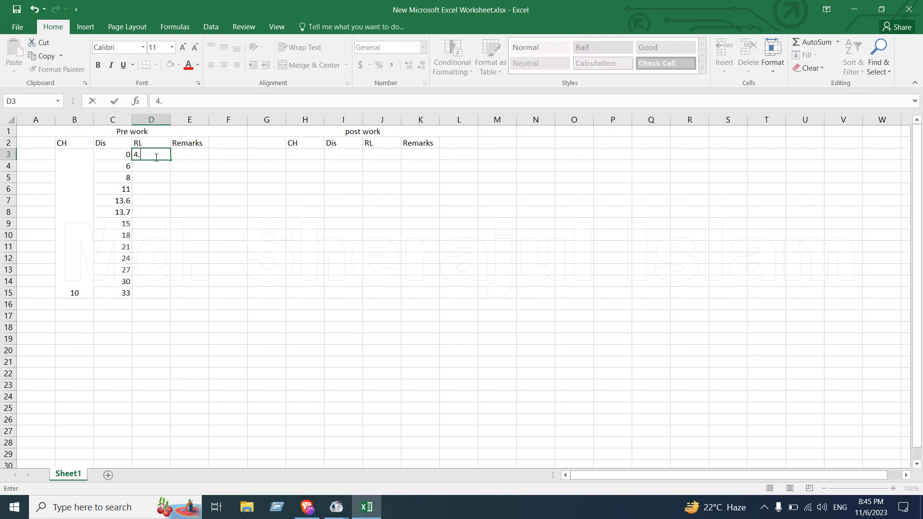
{"action": "type", "text": ".46"}
{"action": "key", "text": "Return"}
{"action": "type", "text": "4"}
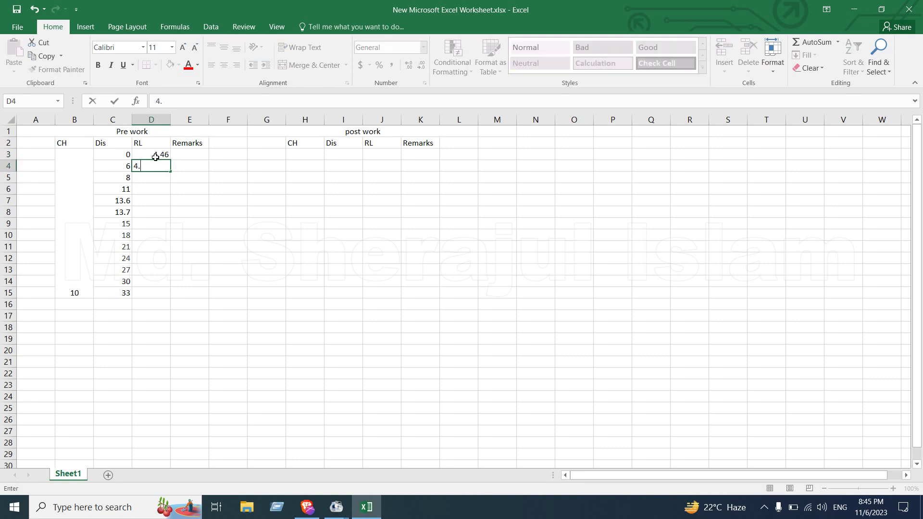
{"action": "type", "text": ".48"}
{"action": "key", "text": "Return"}
{"action": "type", "text": "4"}
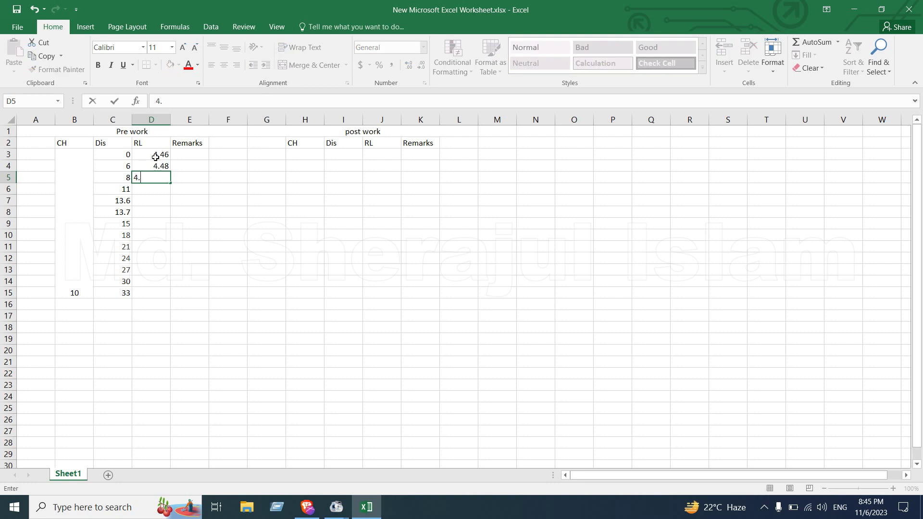
{"action": "type", "text": ".48"}
{"action": "key", "text": "Return"}
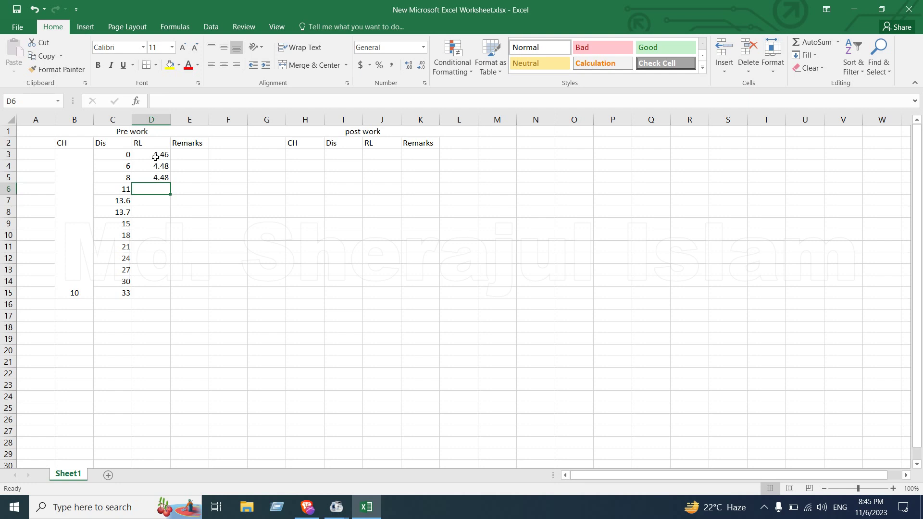
Enter the RL values 3.23, 3.23 and 2.61 in cells D6 to D8.
{"action": "type", "text": "3"}
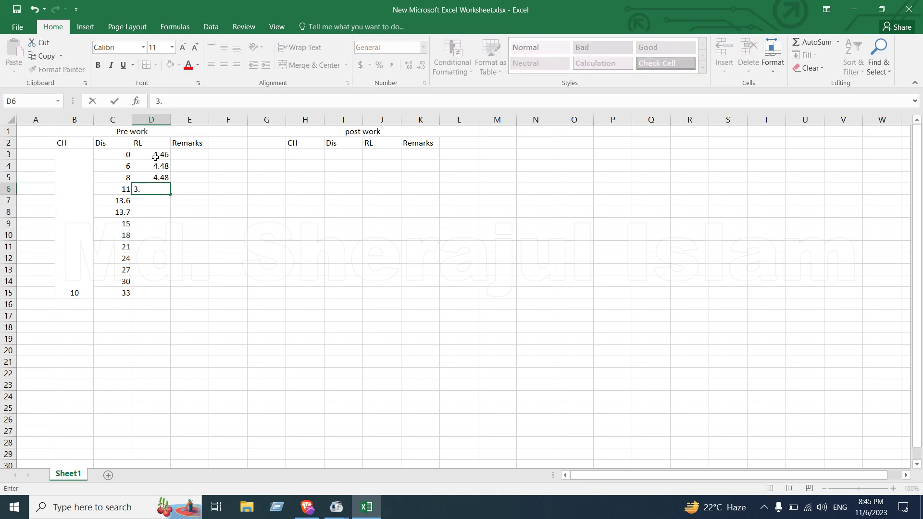
{"action": "type", "text": ".23"}
{"action": "key", "text": "Return"}
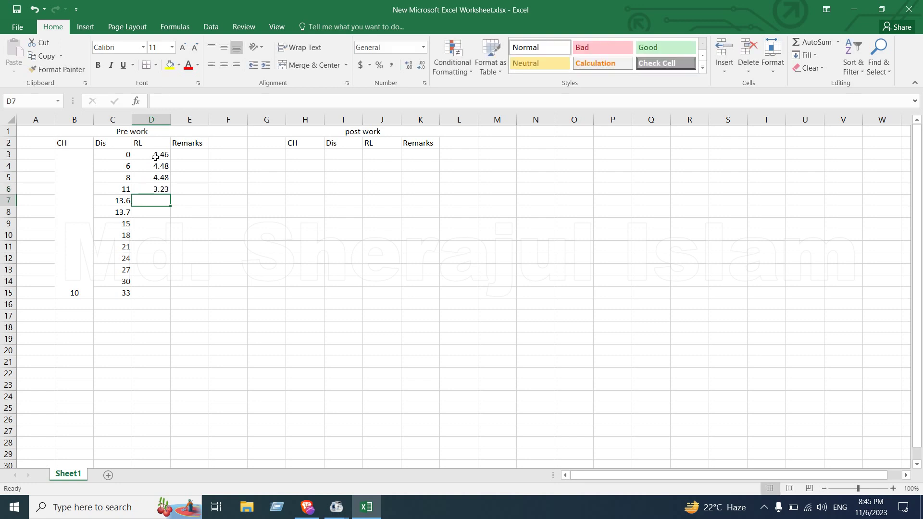
{"action": "type", "text": "3.23"}
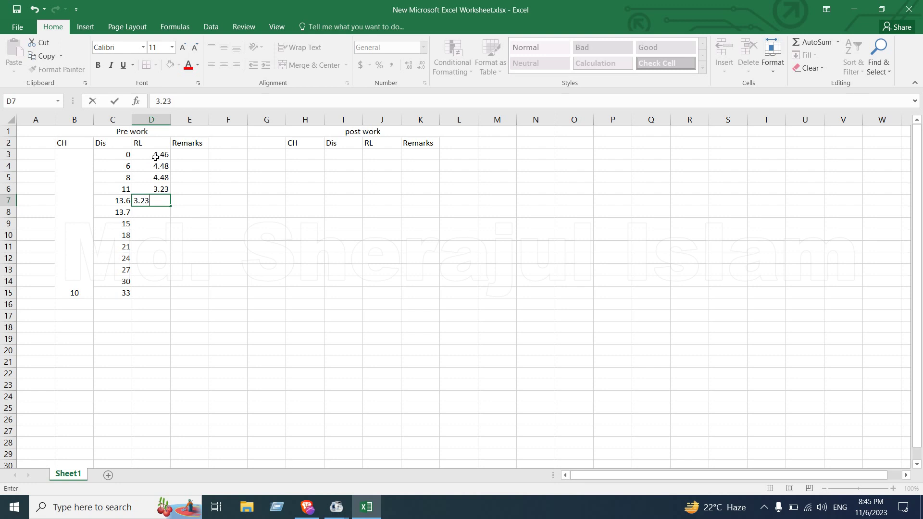
{"action": "key", "text": "Return"}
{"action": "type", "text": "2"}
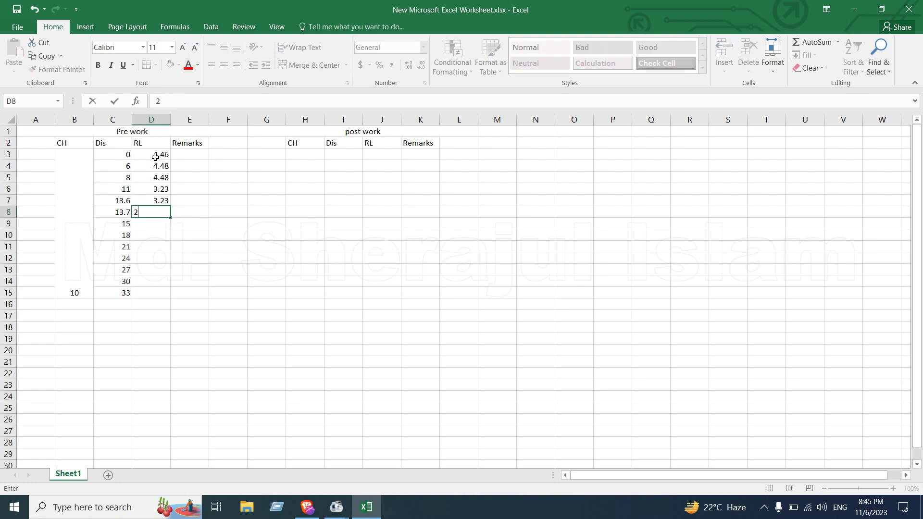
{"action": "type", "text": ".61"}
{"action": "key", "text": "Return"}
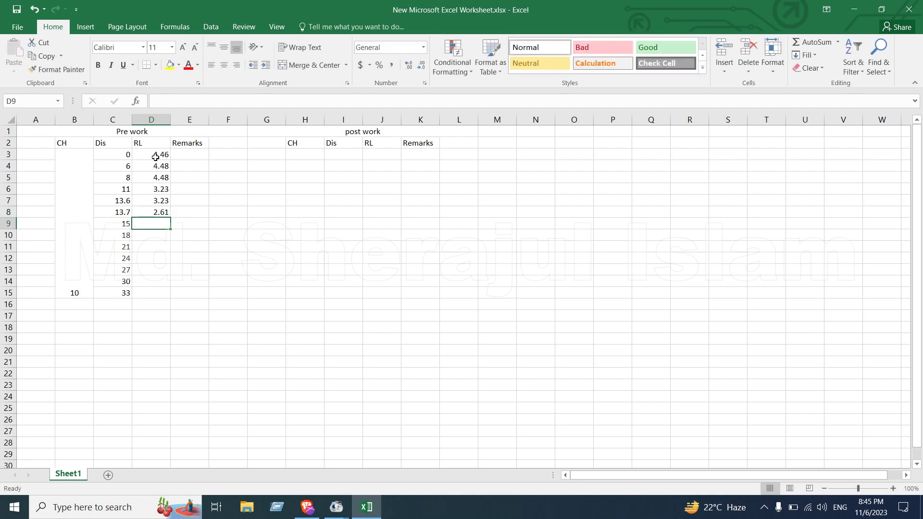
Enter the Pre work RL values 2.53 and 2.26 in cells D9 and D10.
{"action": "type", "text": "2."}
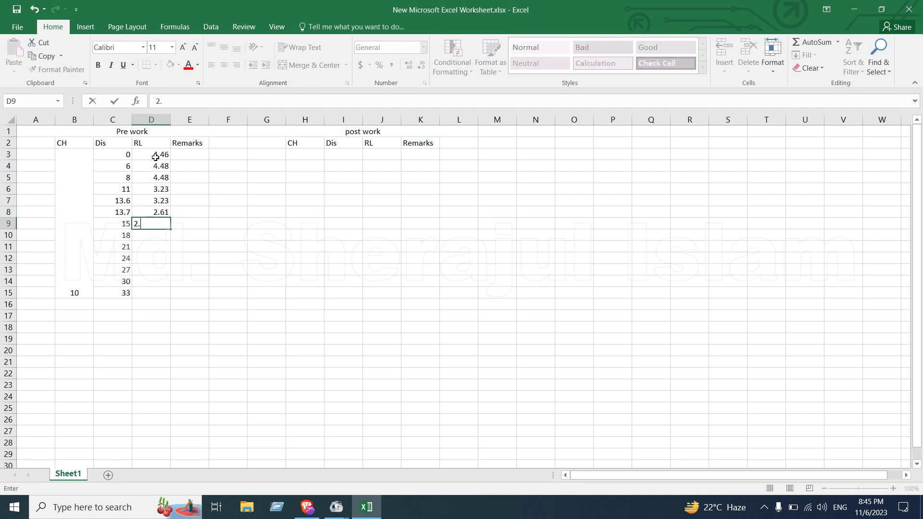
{"action": "type", "text": "53"}
{"action": "key", "text": "Return"}
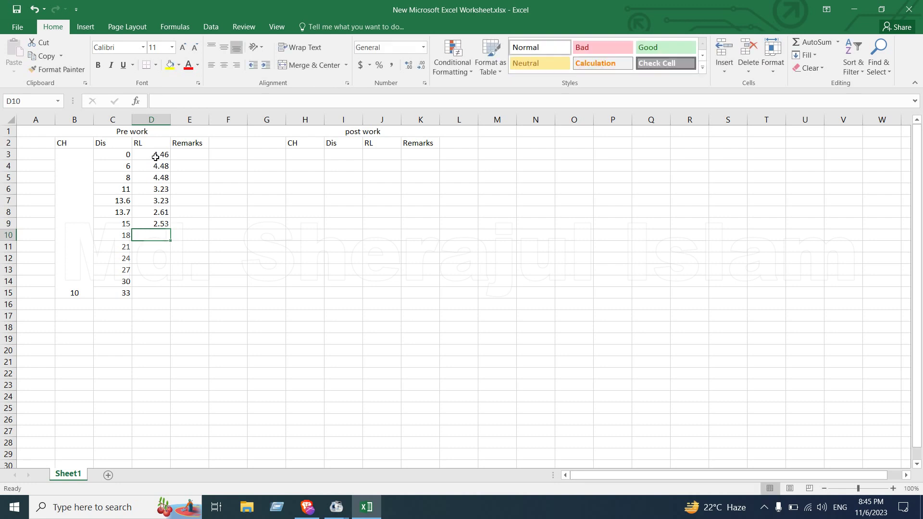
{"action": "type", "text": "2."}
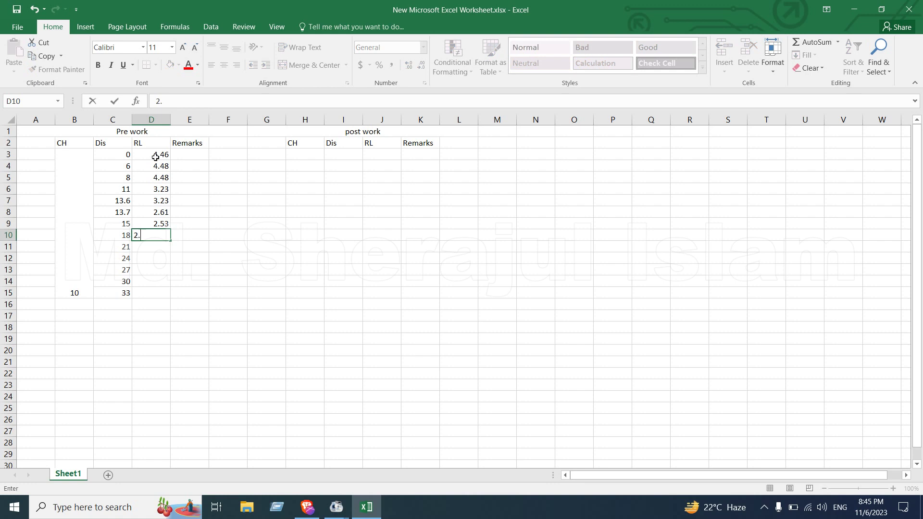
{"action": "type", "text": "26"}
{"action": "key", "text": "Return"}
Enter the RL values 1.82 and 1.73 in cells D11 and D12, and fill 1.73 down to D15.
{"action": "type", "text": "1"}
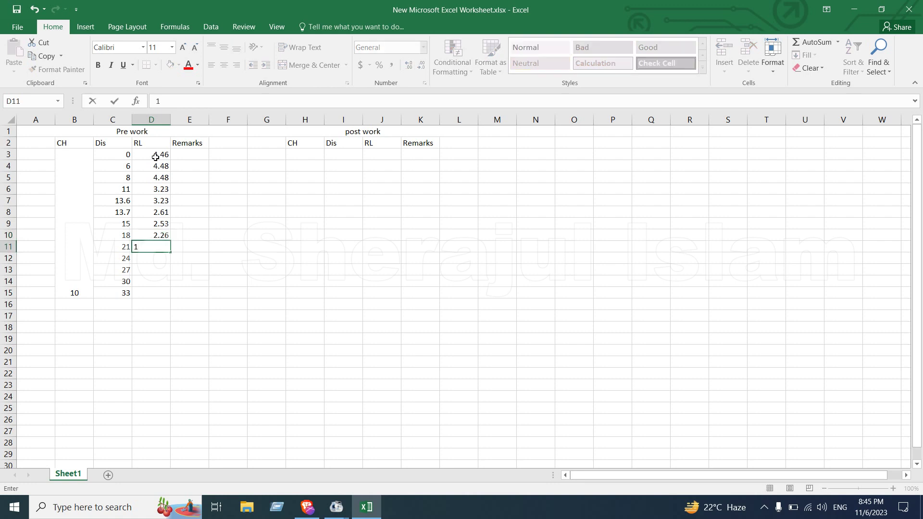
{"action": "type", "text": ".82"}
{"action": "key", "text": "Return"}
{"action": "type", "text": "1"}
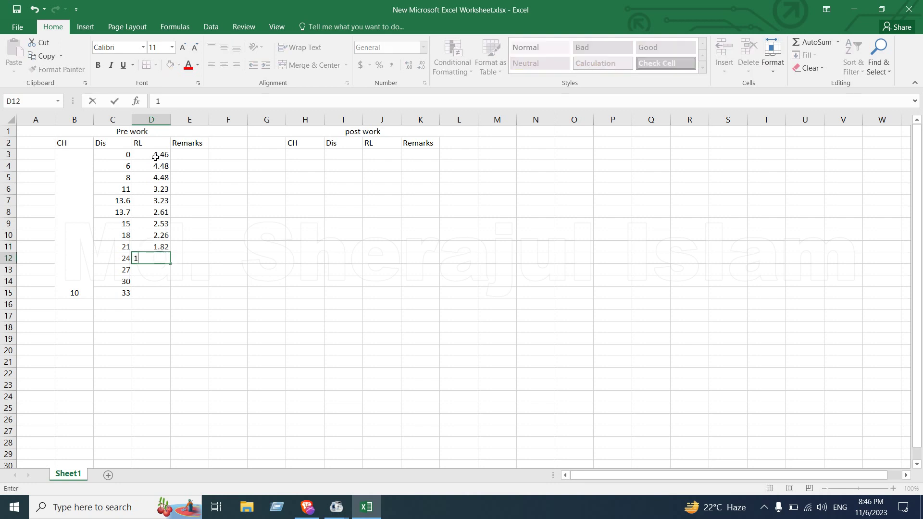
{"action": "type", "text": ".73"}
{"action": "key", "text": "Return"}
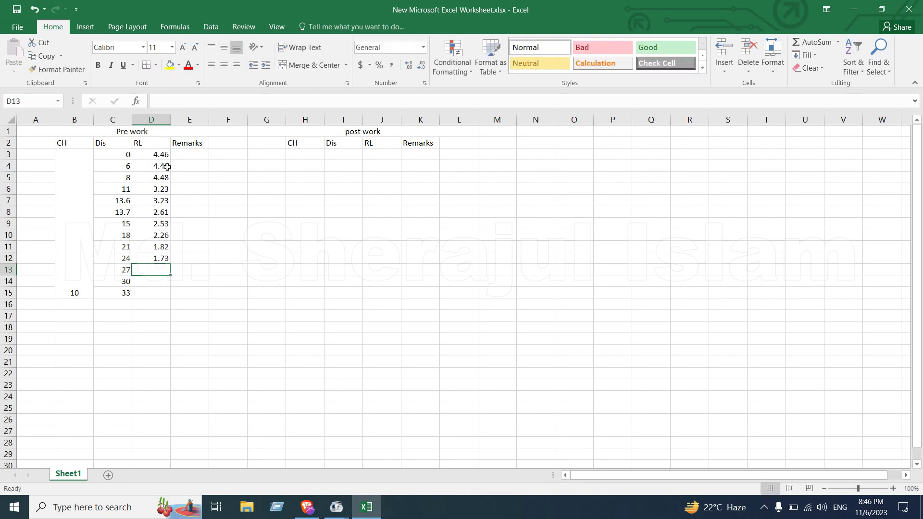
{"action": "left_click", "coordinate": [154, 258]}
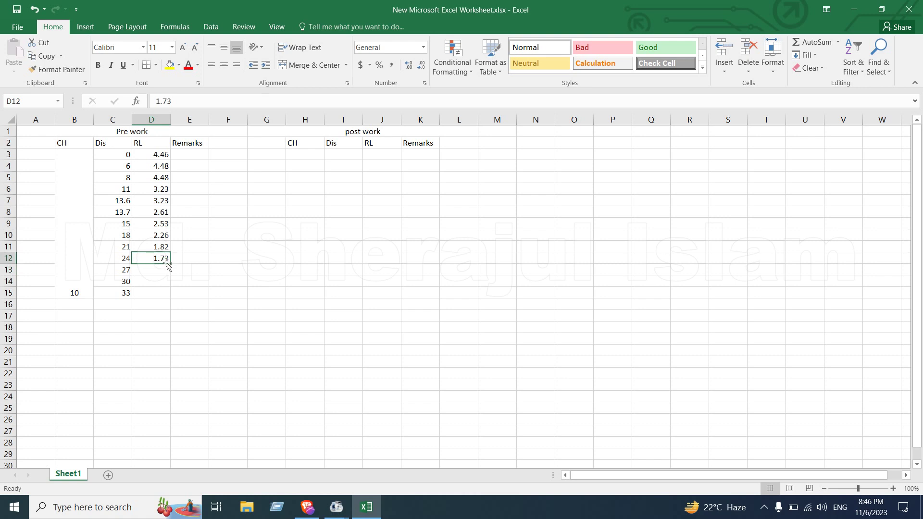
{"action": "left_click_drag", "start_coordinate": [170, 269], "coordinate": [165, 297]}
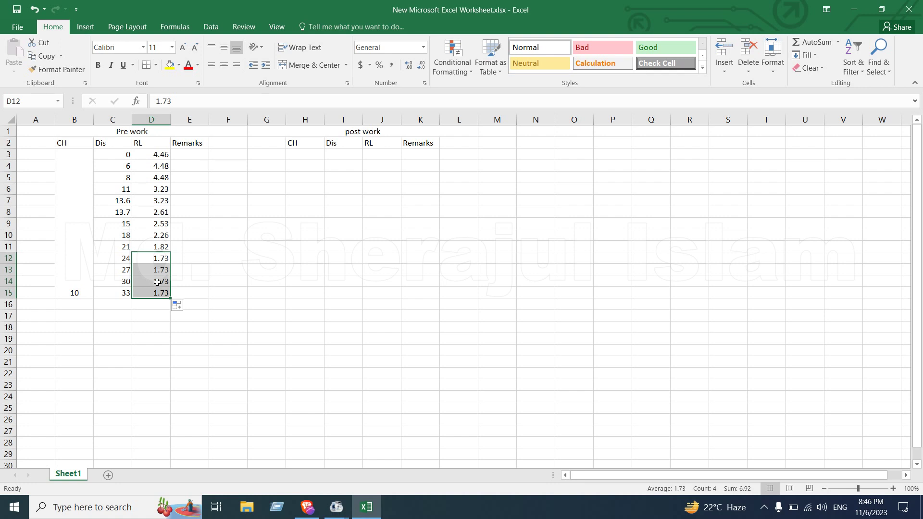
Replace the RL values in cells D14 and D15 with 1.98 and 2.09.
{"action": "left_click", "coordinate": [158, 270]}
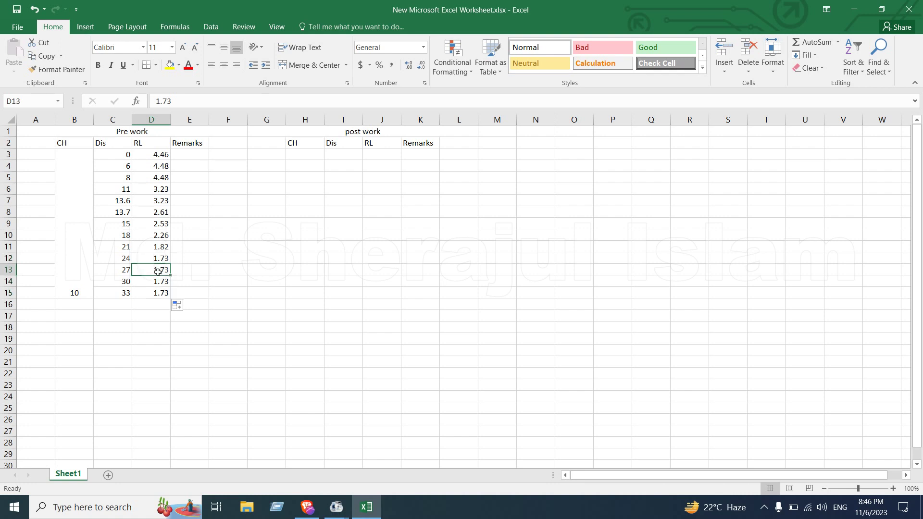
{"action": "left_click", "coordinate": [162, 284]}
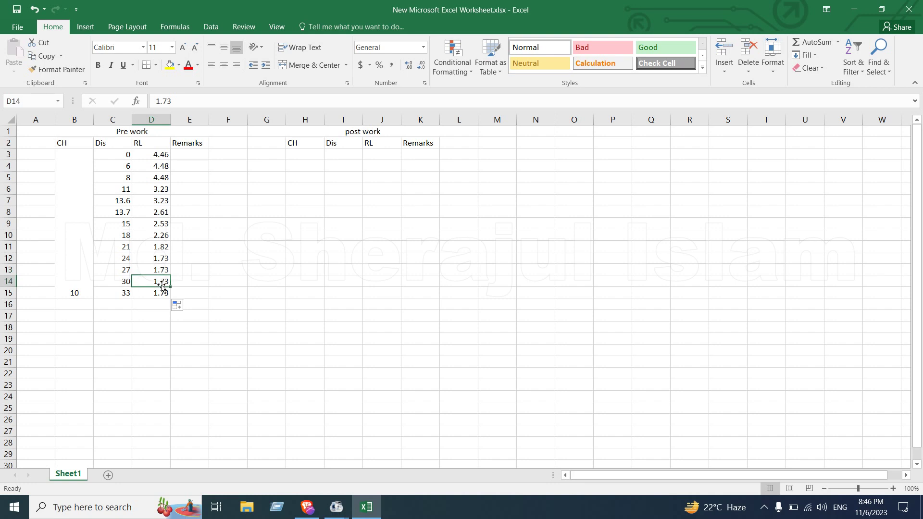
{"action": "type", "text": "1.98"}
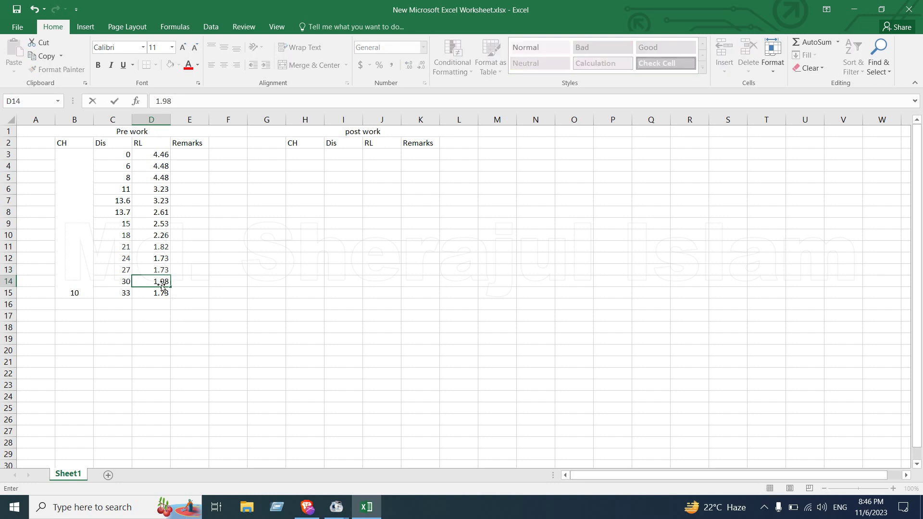
{"action": "key", "text": "Return"}
{"action": "type", "text": "2"}
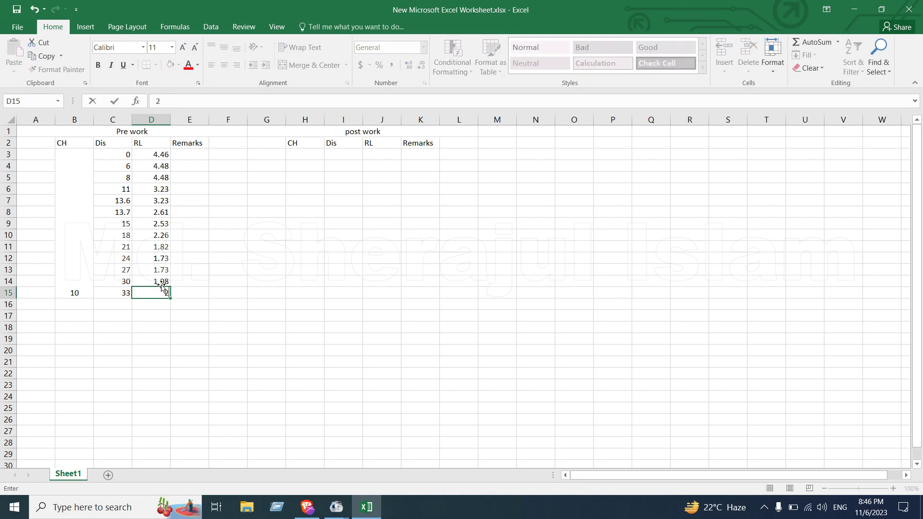
{"action": "type", "text": ".09"}
{"action": "key", "text": "Return"}
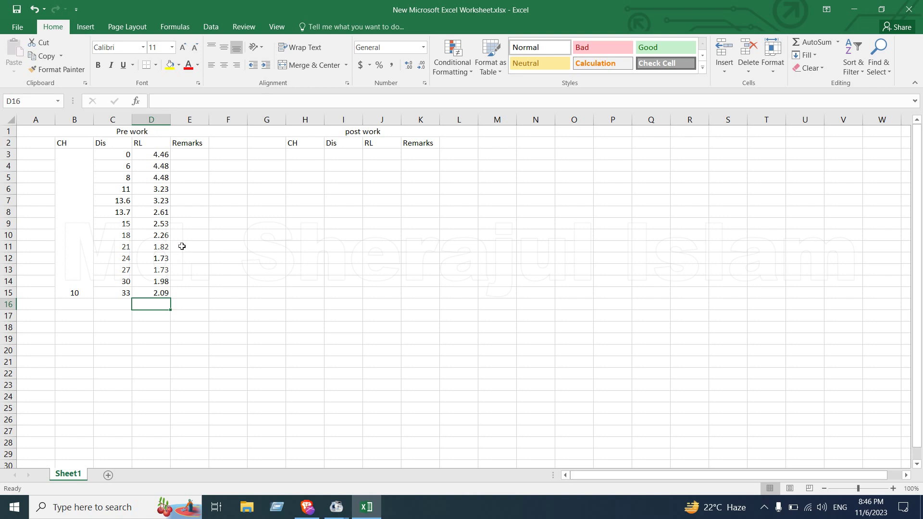
Enter the remark CL in cell E9 of the Pre work table.
{"action": "left_click", "coordinate": [197, 222]}
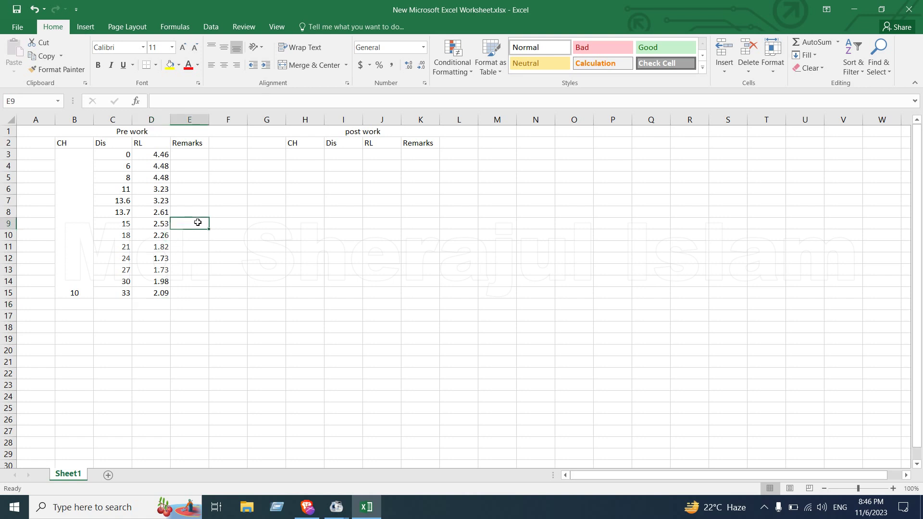
{"action": "type", "text": "C"}
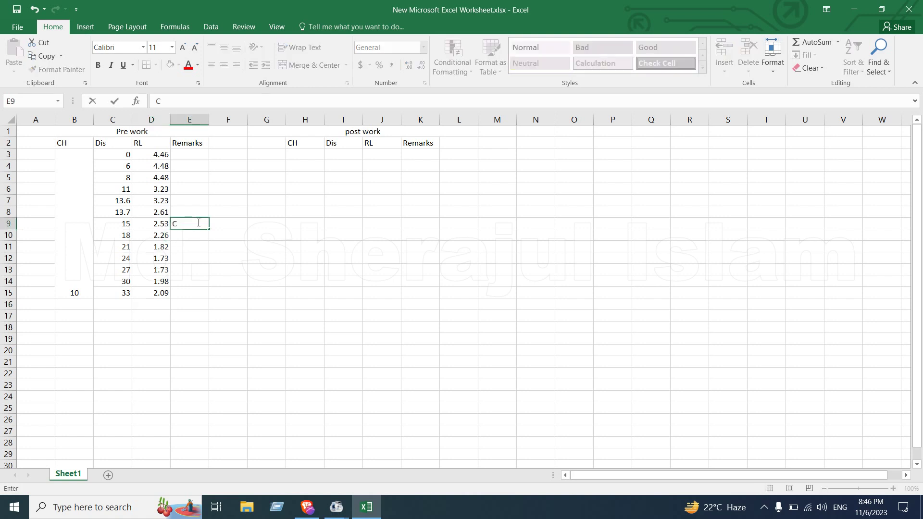
{"action": "type", "text": "L"}
{"action": "left_click", "coordinate": [195, 248]}
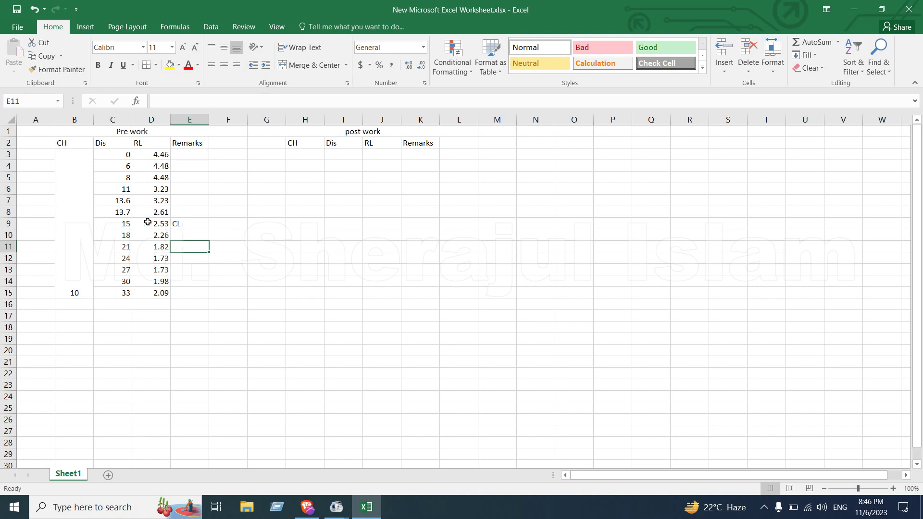
Move the CL remark from cell E9 to E10, beside the distance 18 row.
{"action": "left_click", "coordinate": [190, 224]}
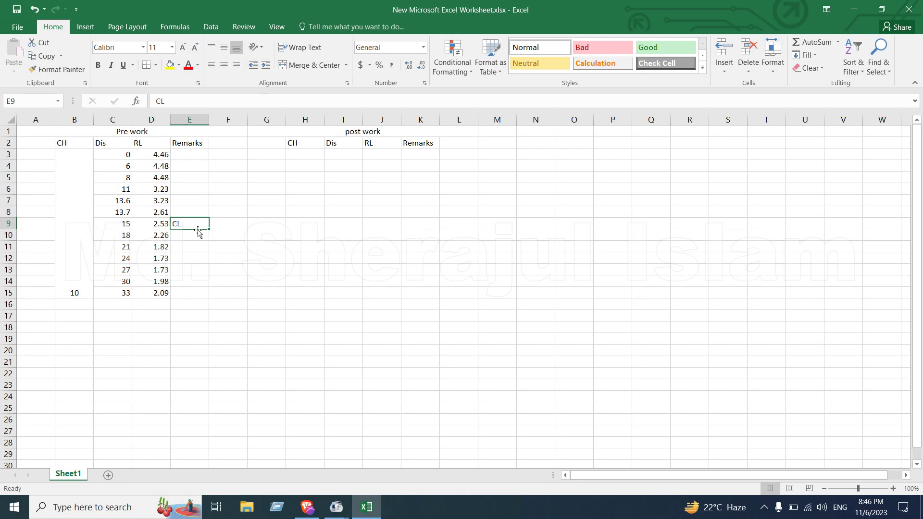
{"action": "left_click_drag", "start_coordinate": [198, 230], "coordinate": [193, 244]}
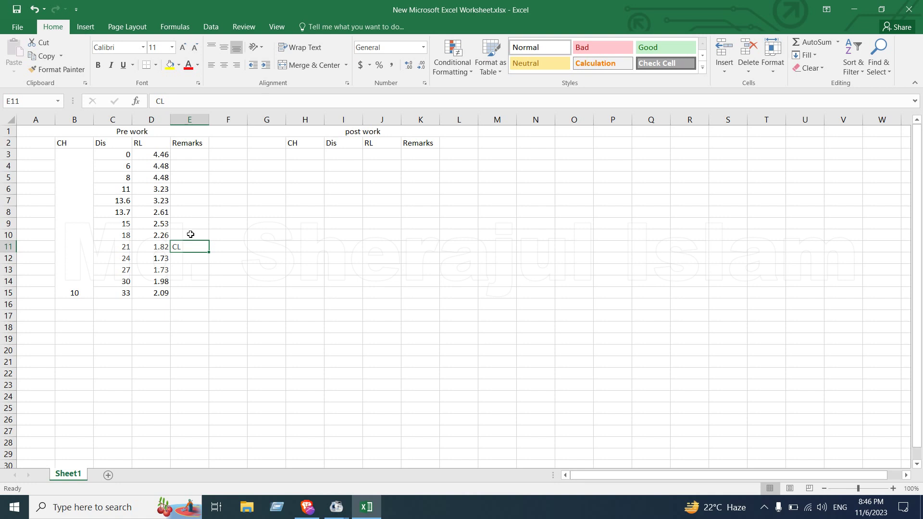
{"action": "left_click_drag", "start_coordinate": [186, 241], "coordinate": [187, 238]}
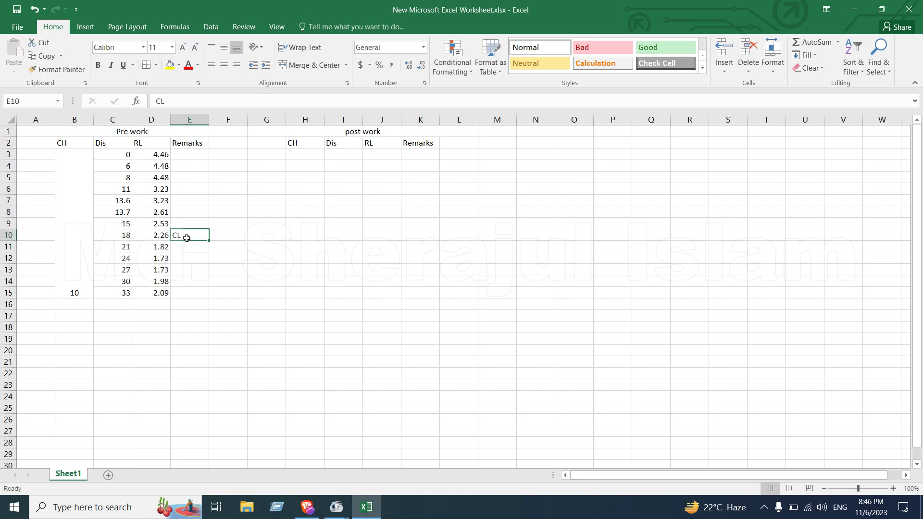
{"action": "left_click", "coordinate": [196, 255]}
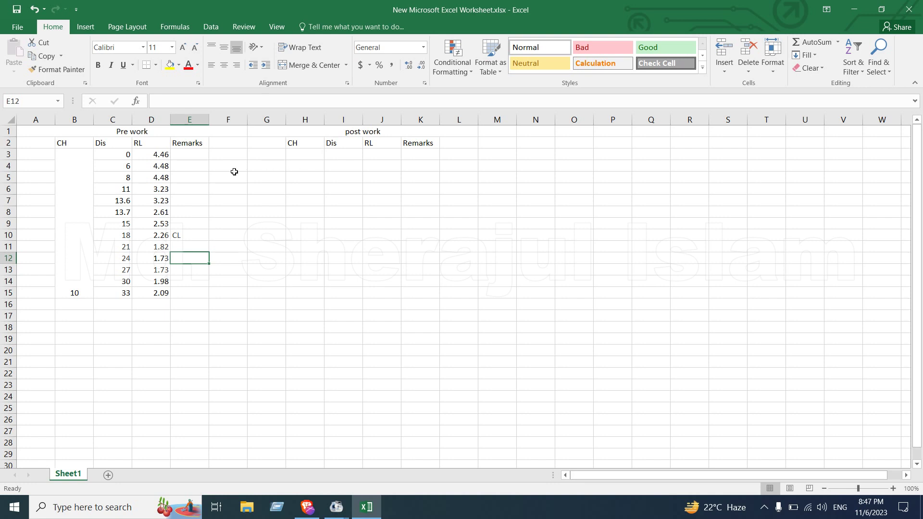
Copy the Pre work Dis values in C3 to C15 and paste them into the post work table starting at H3.
{"action": "left_click_drag", "start_coordinate": [127, 154], "coordinate": [112, 289]}
{"action": "right_click", "coordinate": [115, 292]}
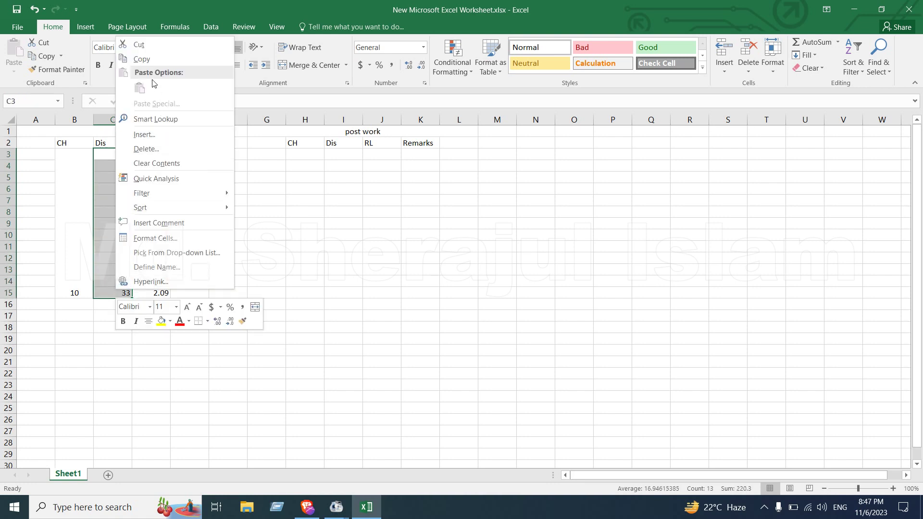
{"action": "left_click", "coordinate": [144, 58]}
{"action": "right_click", "coordinate": [293, 157]}
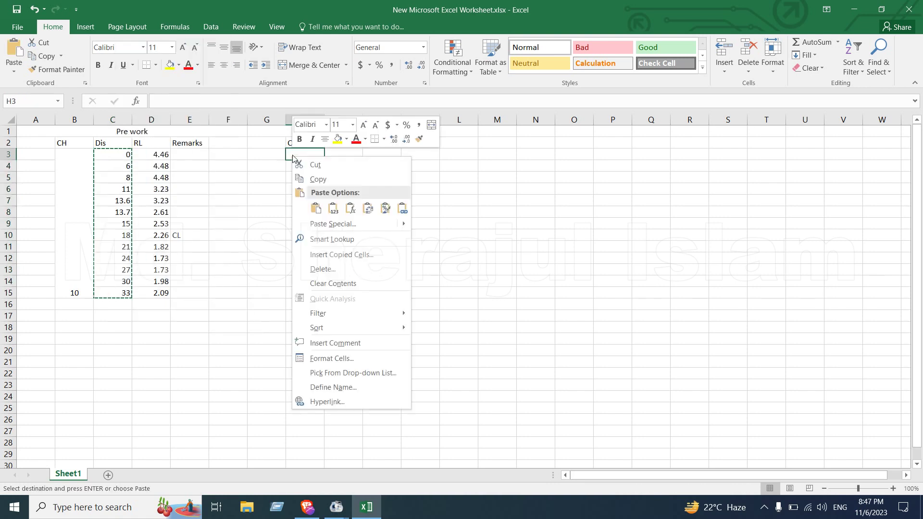
{"action": "left_click", "coordinate": [316, 208]}
{"action": "left_click", "coordinate": [384, 214]}
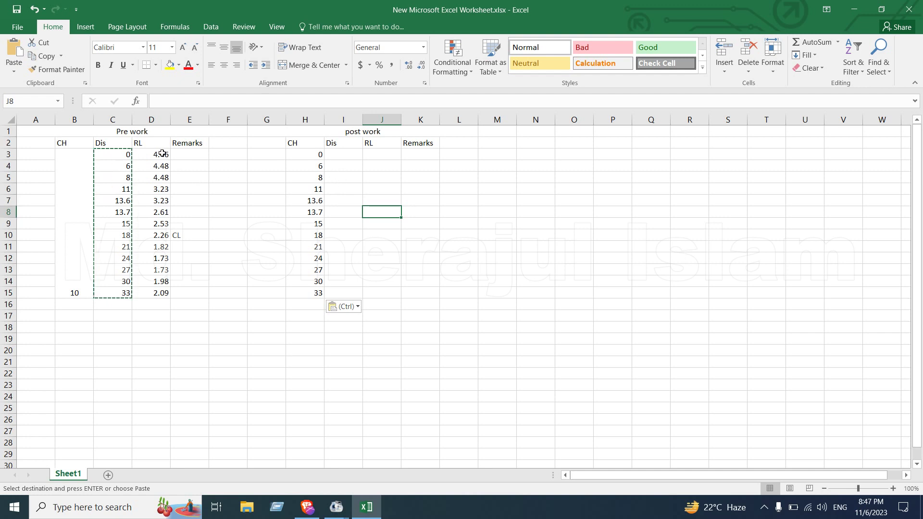
{"action": "left_click_drag", "start_coordinate": [163, 153], "coordinate": [155, 179]}
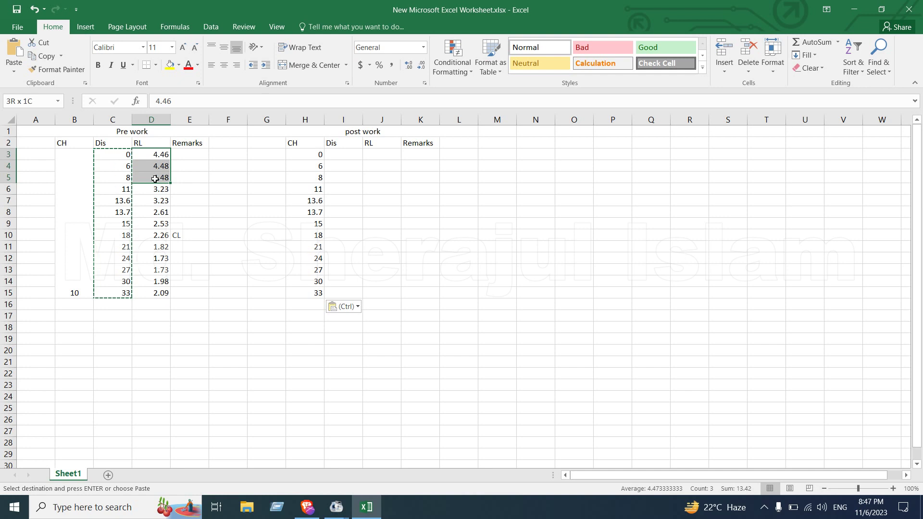
{"action": "left_click_drag", "start_coordinate": [155, 184], "coordinate": [155, 190]}
{"action": "right_click", "coordinate": [154, 191]}
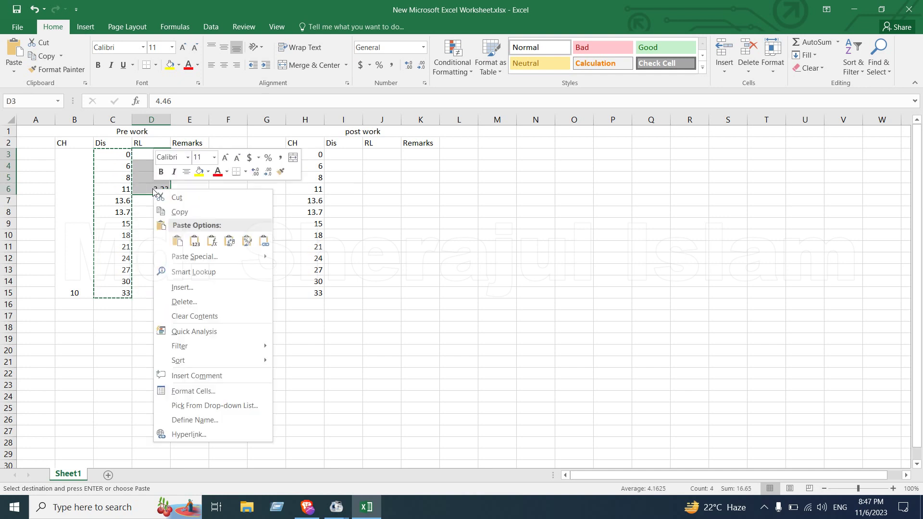
{"action": "left_click", "coordinate": [178, 241]}
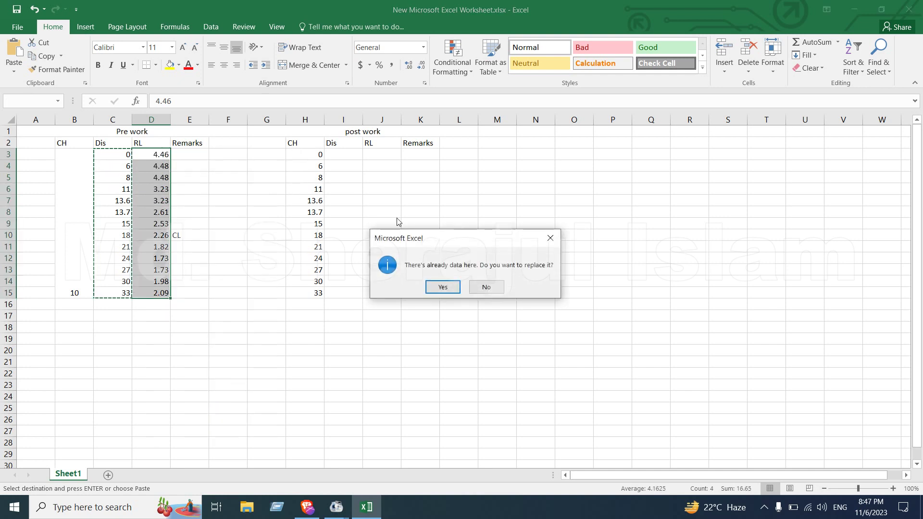
{"action": "left_click", "coordinate": [558, 239]}
{"action": "key", "text": "Down"}
{"action": "key", "text": "Down"}
{"action": "key", "text": "Down"}
{"action": "key", "text": "Down"}
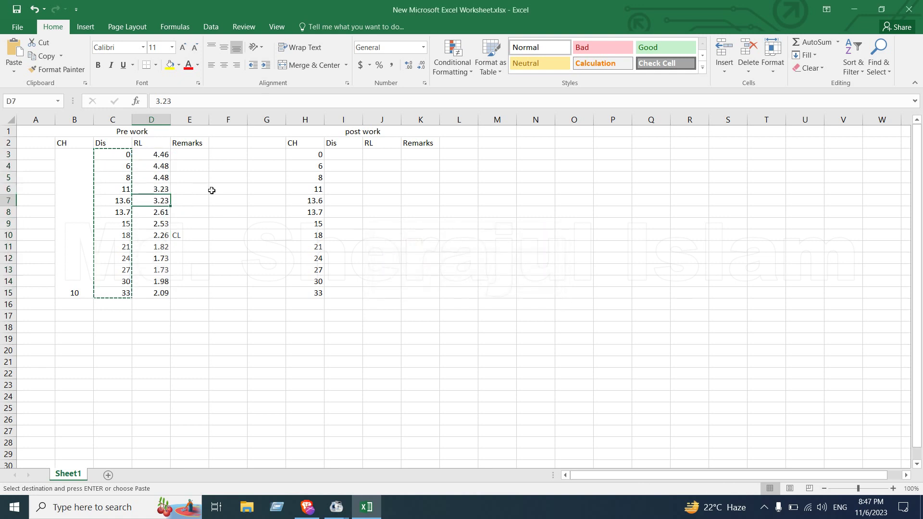
{"action": "key", "text": "Escape"}
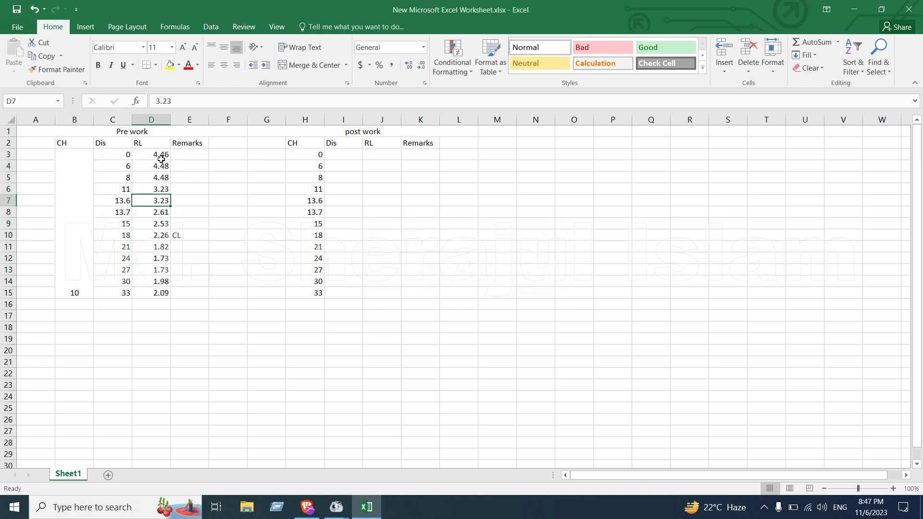
Copy the Pre work RL values in D3 to D5 and paste them into the post work table starting at I3.
{"action": "left_click_drag", "start_coordinate": [162, 158], "coordinate": [154, 179]}
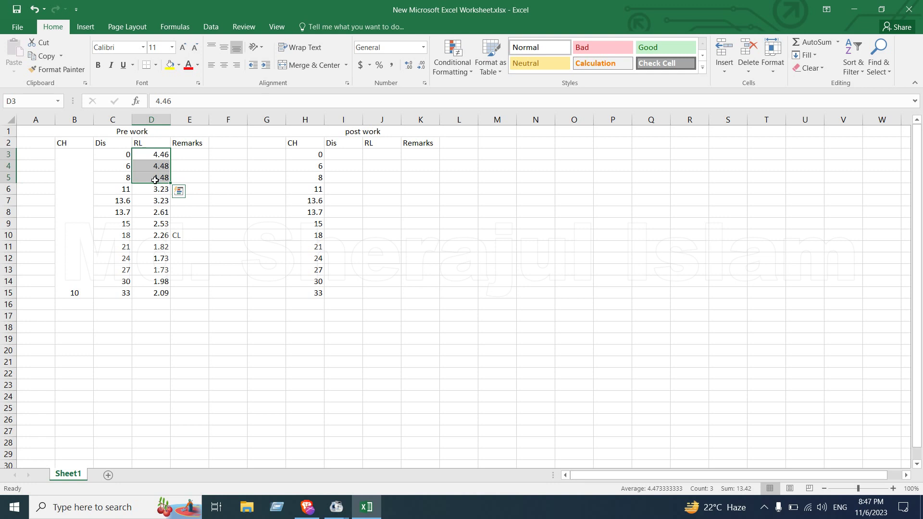
{"action": "key", "text": "ctrl+c"}
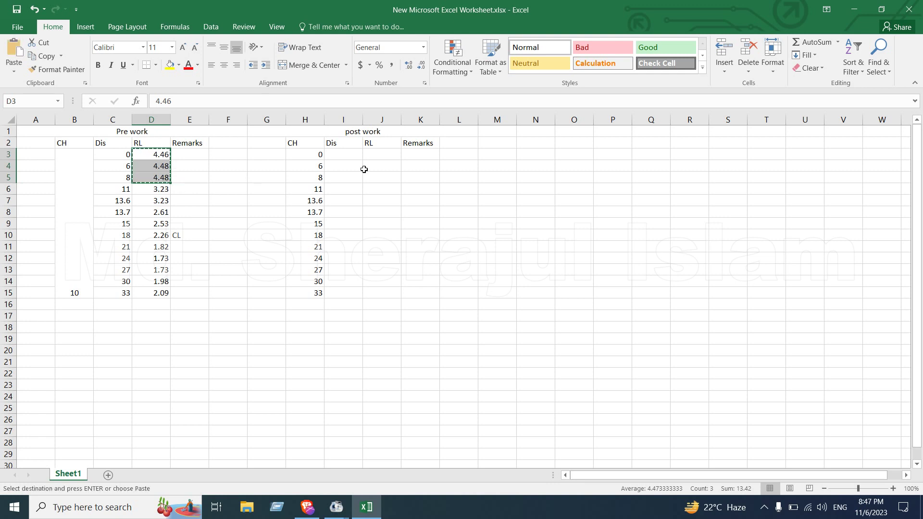
{"action": "left_click", "coordinate": [340, 155]}
{"action": "key", "text": "ctrl+v"}
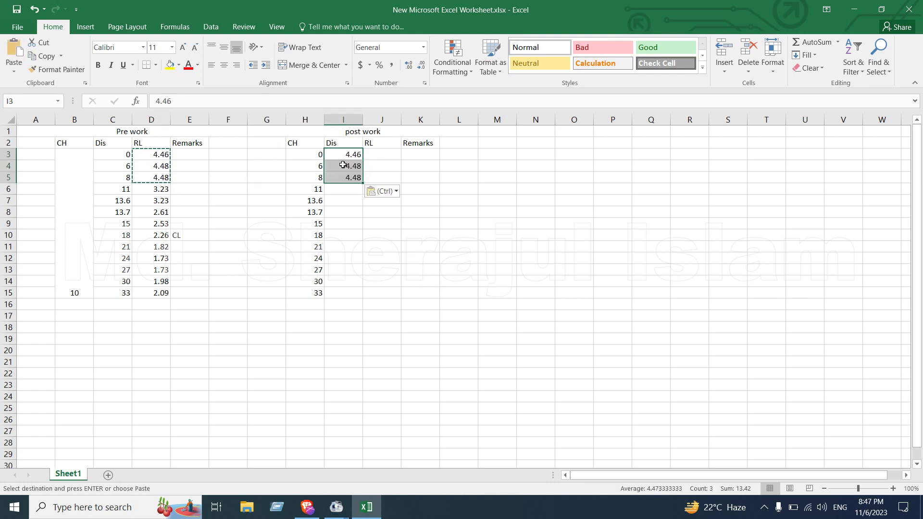
Enter 3.23 in cell I6 and 4.90 in cell I10 of the post work table.
{"action": "left_click", "coordinate": [338, 192]}
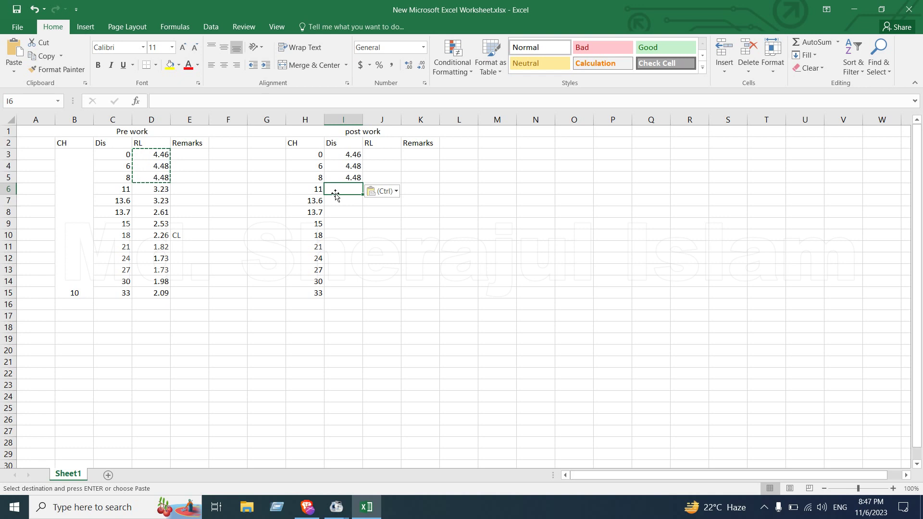
{"action": "type", "text": "3.23"}
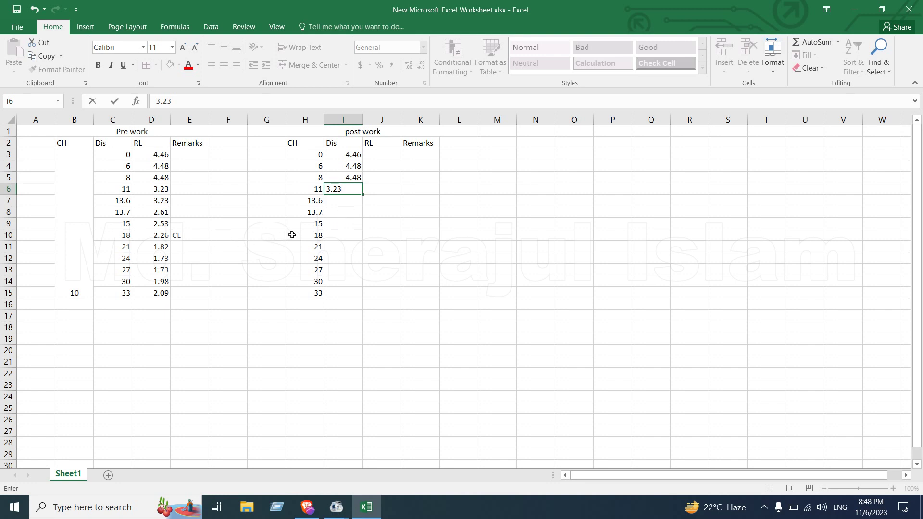
{"action": "left_click", "coordinate": [330, 234]}
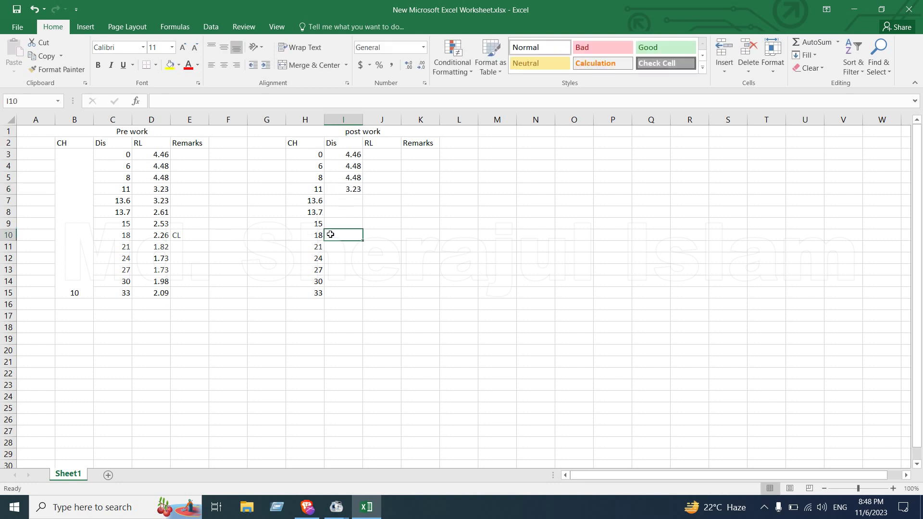
{"action": "type", "text": "4.90"}
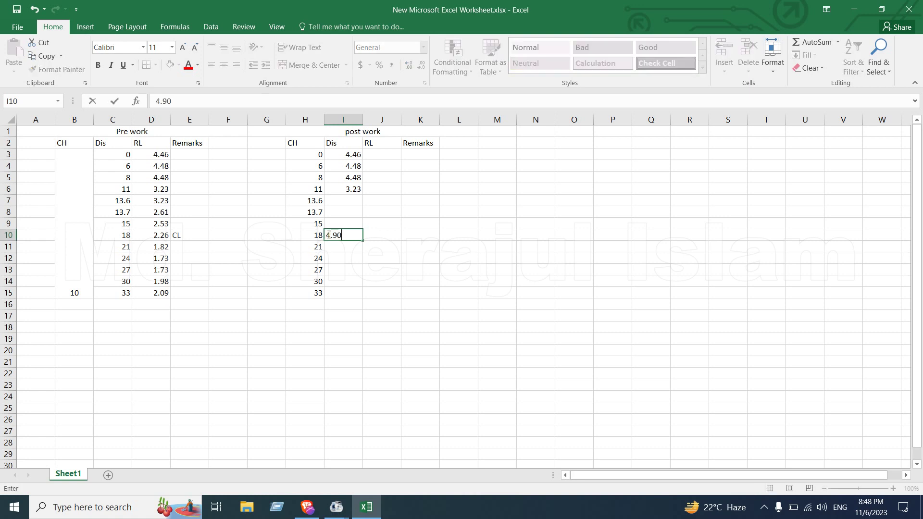
{"action": "key", "text": "Return"}
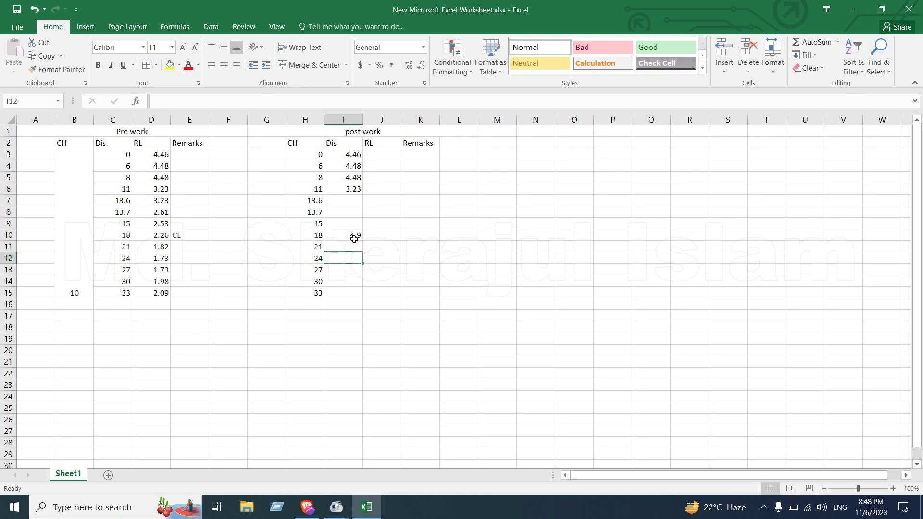
Fill the 4.9 value from I10 into the adjacent cells I9 and I11.
{"action": "left_click", "coordinate": [355, 235]}
{"action": "mouse_move", "coordinate": [363, 240]}
{"action": "left_mouse_down"}
{"action": "mouse_move", "coordinate": [360, 249]}
{"action": "mouse_move", "coordinate": [366, 226]}
{"action": "left_mouse_up"}
{"action": "left_click", "coordinate": [358, 235]}
{"action": "left_click", "coordinate": [367, 227]}
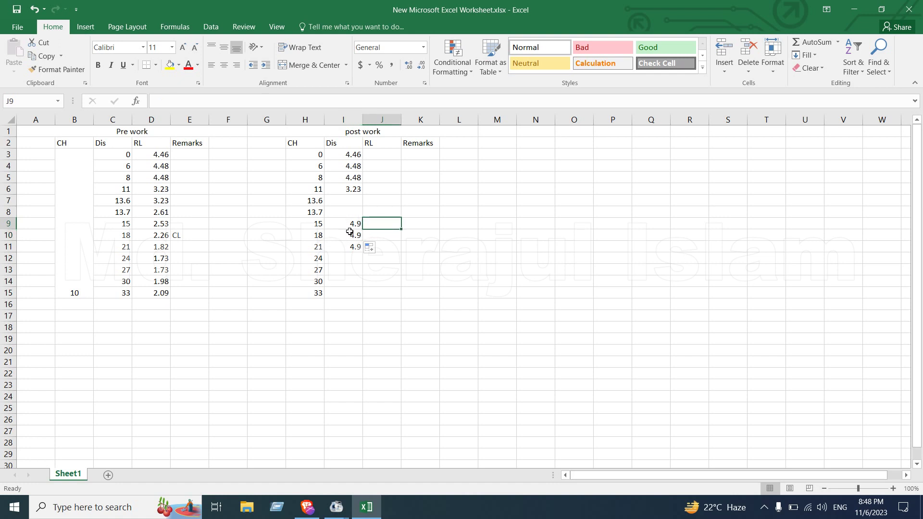
Enter 3.25 in cell I8 and 3.24 in cell I7 of the post work table.
{"action": "left_click", "coordinate": [349, 213]}
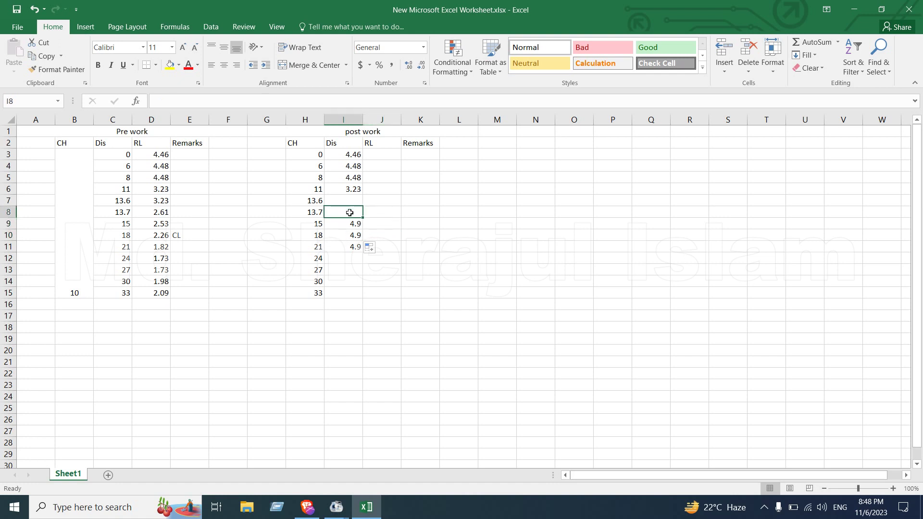
{"action": "type", "text": "3.25"}
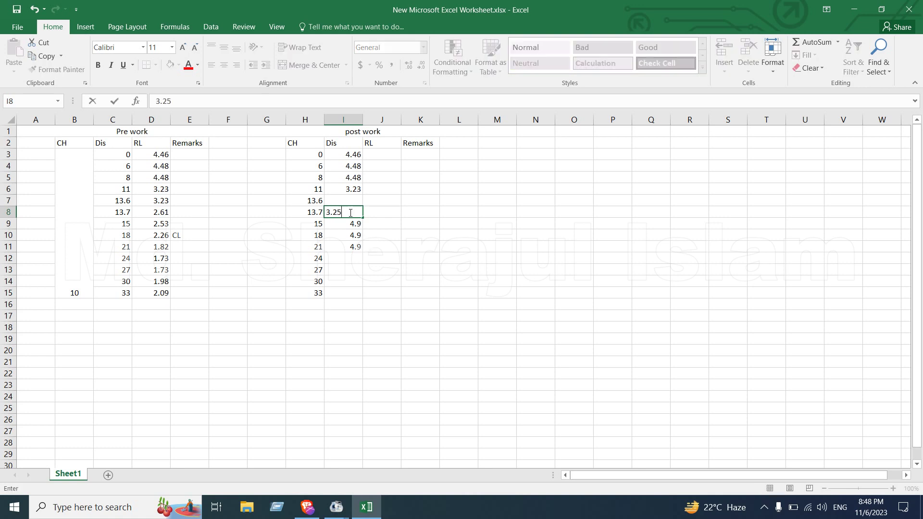
{"action": "key", "text": "Up"}
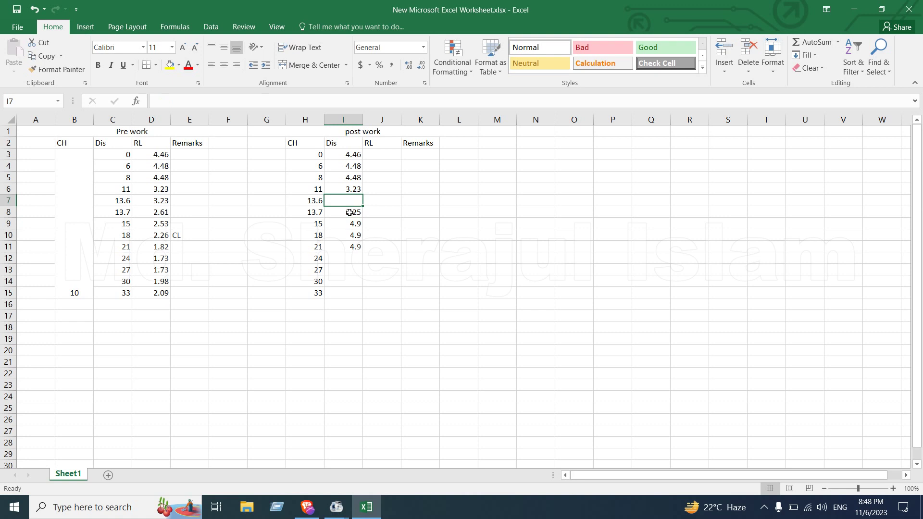
{"action": "type", "text": "3.24"}
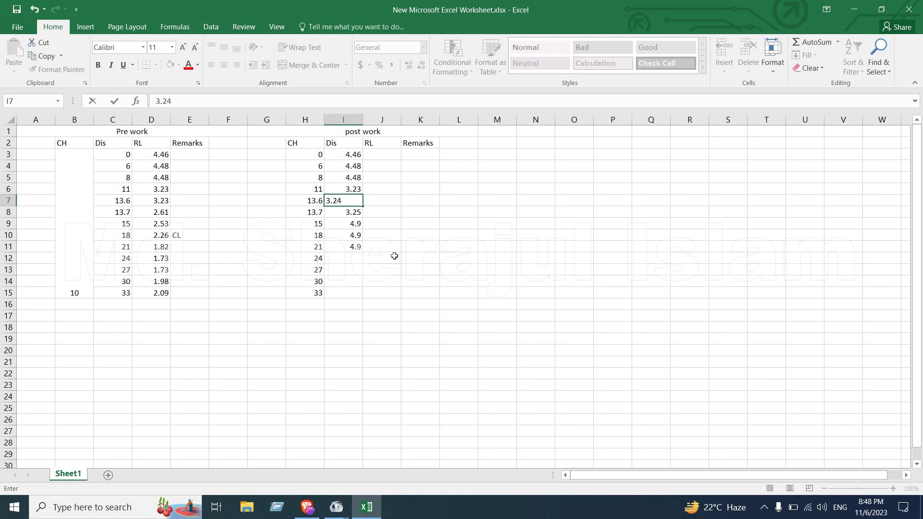
Enter 1.75 in cell I12, beside distance 24 in the post work table.
{"action": "left_click", "coordinate": [358, 256]}
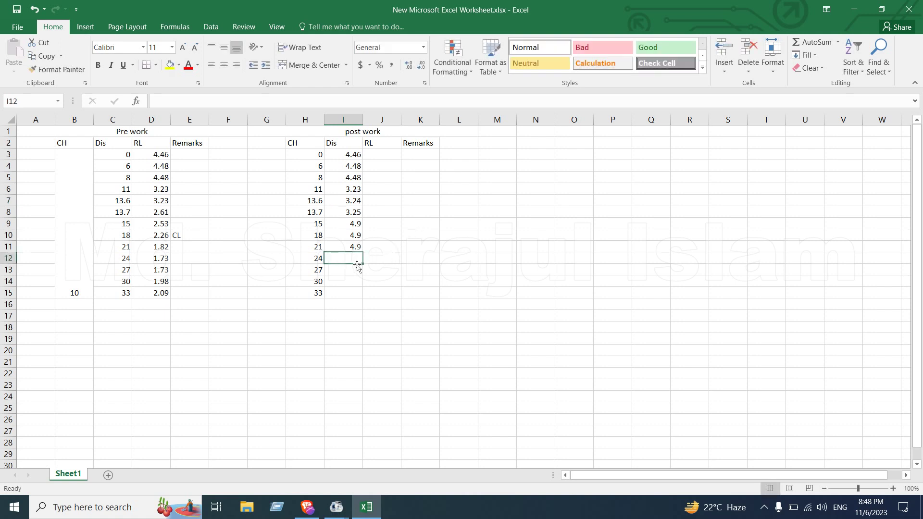
{"action": "type", "text": "1.75"}
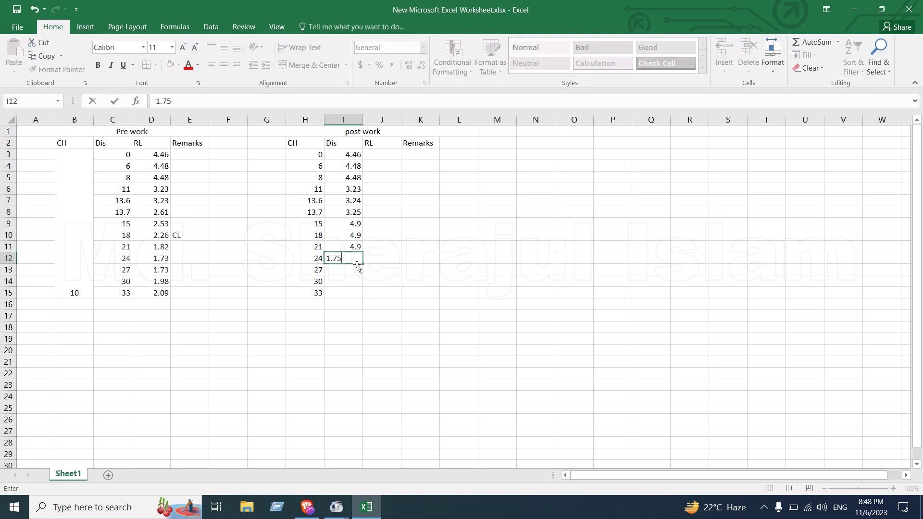
{"action": "left_click", "coordinate": [356, 269]}
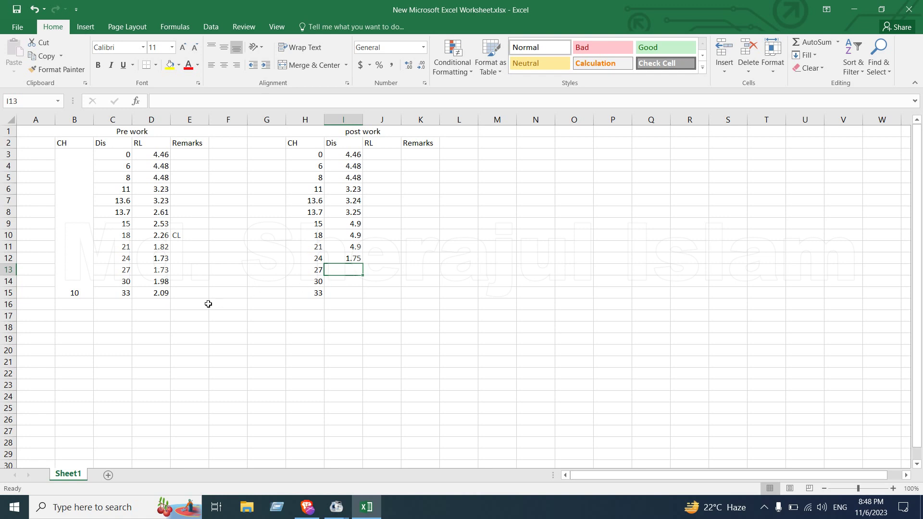
Copy the Pre work RL values in D13 to D15 and paste them into the post work table starting at I13.
{"action": "left_click_drag", "start_coordinate": [164, 275], "coordinate": [165, 290]}
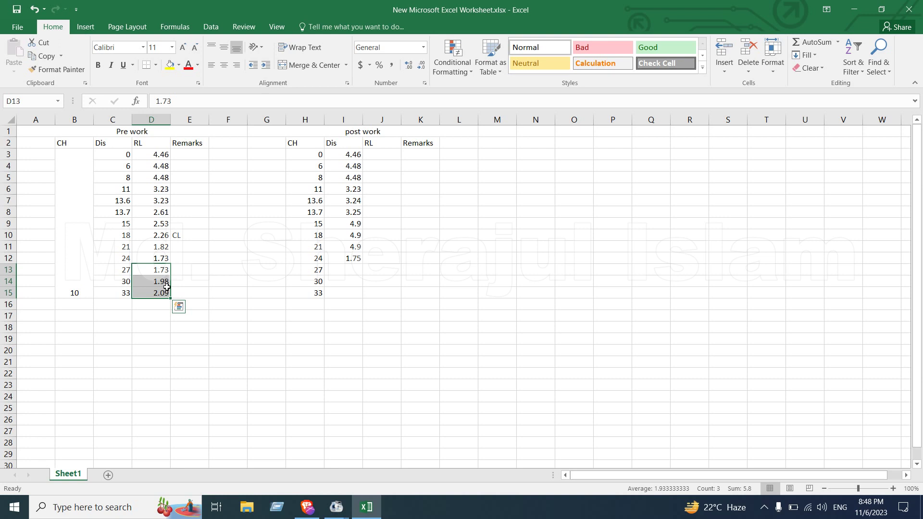
{"action": "key", "text": "ctrl+c"}
{"action": "left_click", "coordinate": [350, 269]}
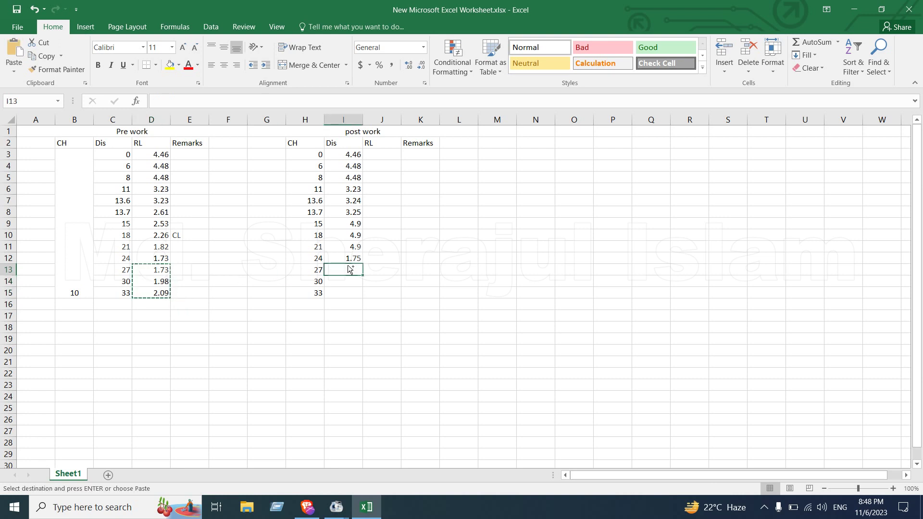
{"action": "key", "text": "ctrl+v"}
{"action": "left_click", "coordinate": [452, 279]}
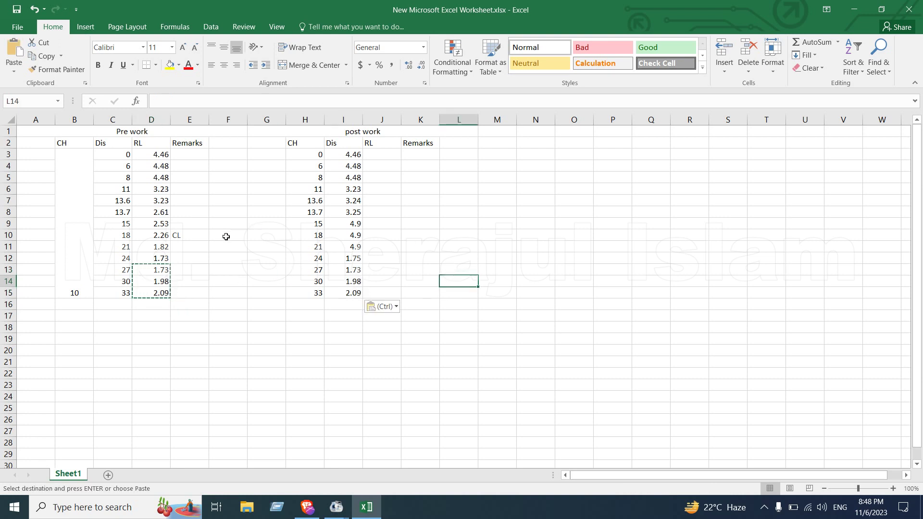
Copy the CL remark from E10 and paste it into J10 beside distance 18 in the post work table.
{"action": "left_click", "coordinate": [188, 236]}
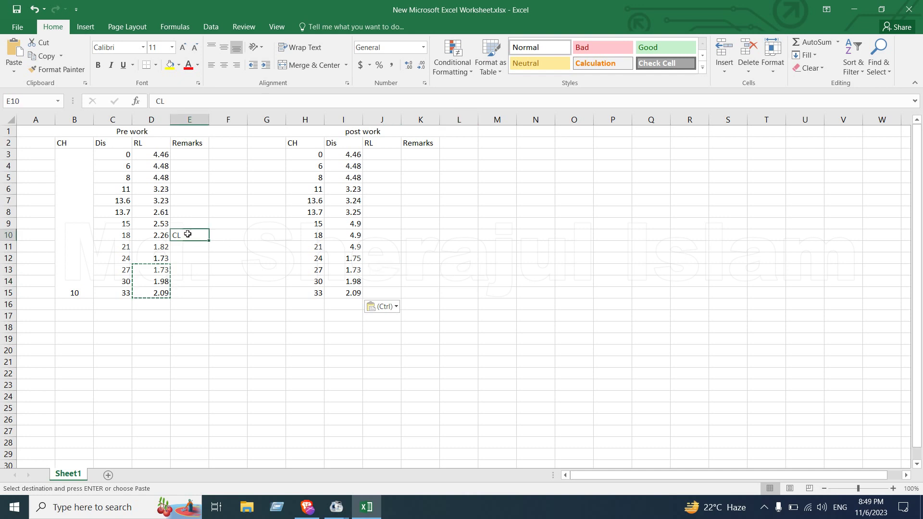
{"action": "key", "text": "ctrl+c"}
{"action": "left_click", "coordinate": [377, 240]}
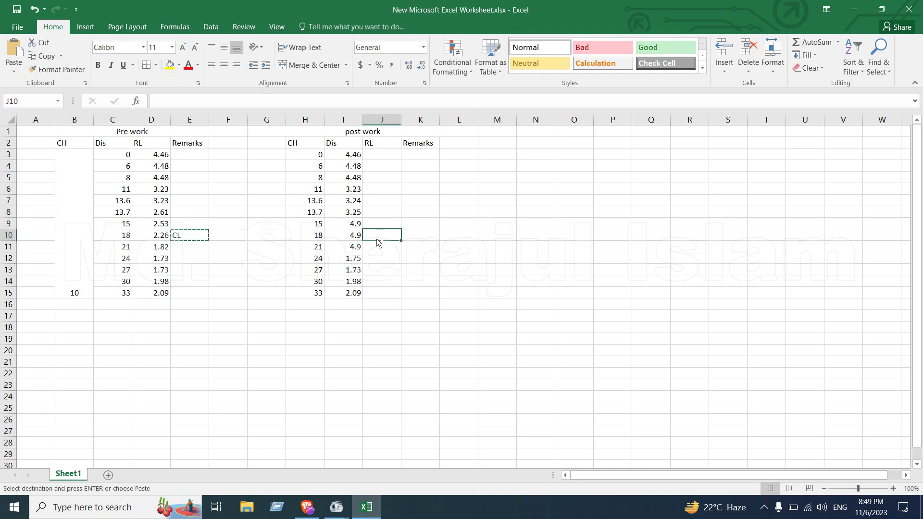
{"action": "key", "text": "ctrl+v"}
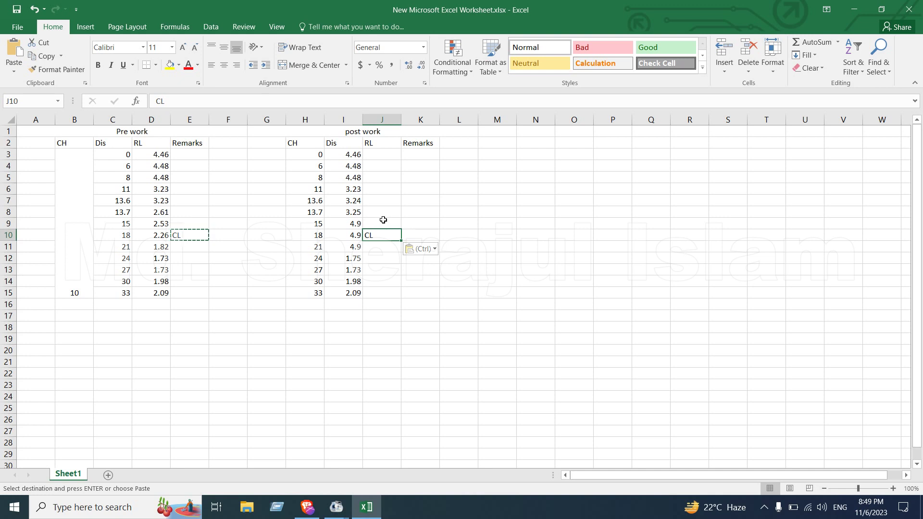
Enter the remarks LS in cell J9 and RS in cell J11, around the CL remark.
{"action": "left_click", "coordinate": [383, 222]}
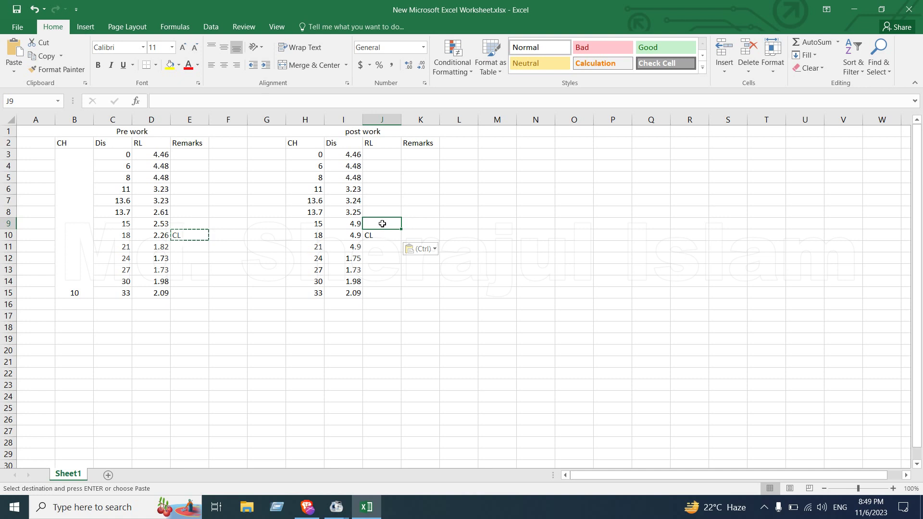
{"action": "type", "text": "LS"}
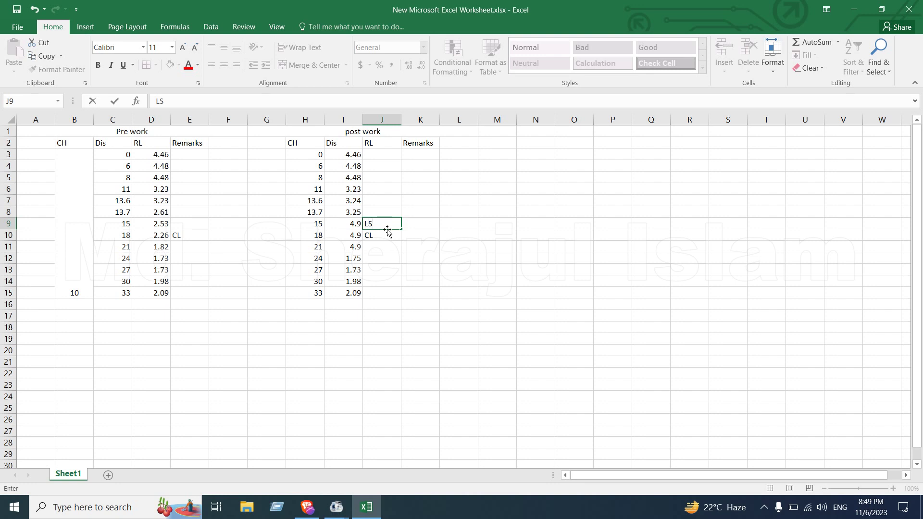
{"action": "left_click", "coordinate": [391, 248]}
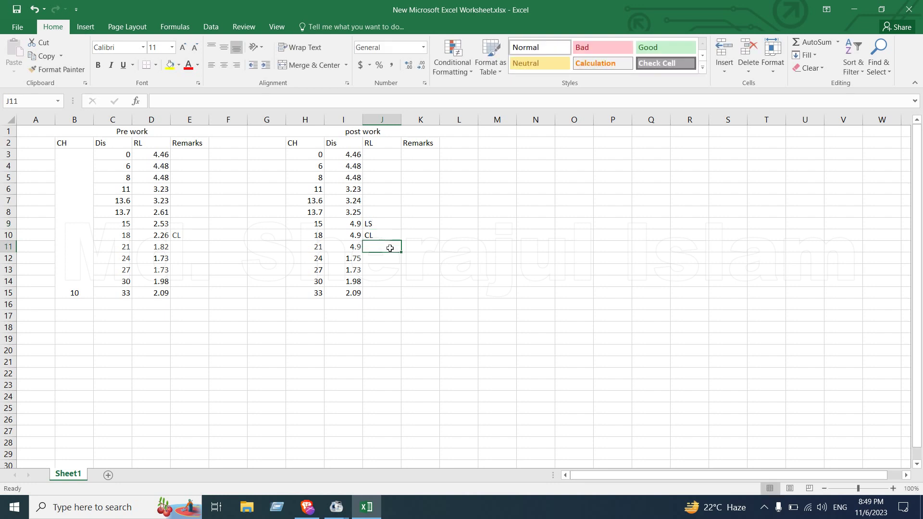
{"action": "type", "text": "RS"}
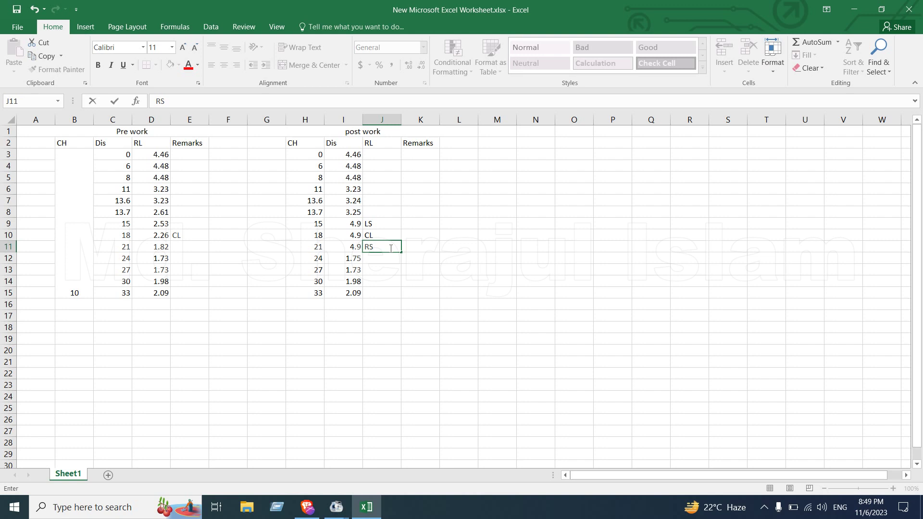
{"action": "left_click", "coordinate": [392, 269]}
Copy the LS, CL and RS remarks in J9 to J11 and paste them into the Pre work Remarks starting at E9.
{"action": "left_click_drag", "start_coordinate": [383, 223], "coordinate": [381, 246]}
{"action": "key", "text": "ctrl+c"}
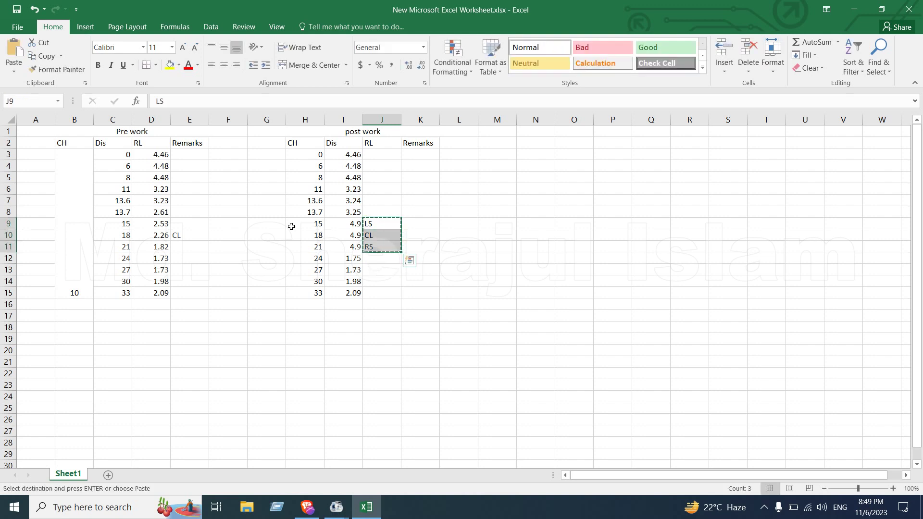
{"action": "key", "text": "ctrl+q"}
{"action": "left_click", "coordinate": [200, 226]}
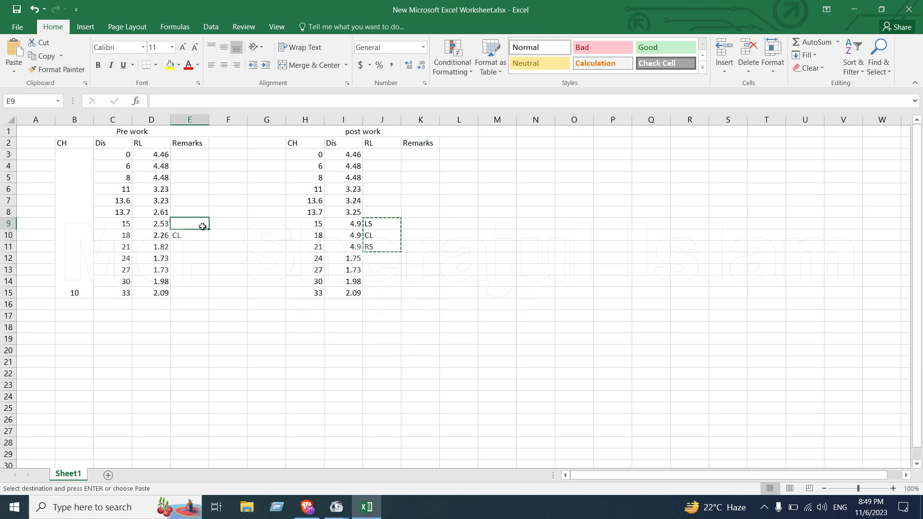
{"action": "key", "text": "ctrl+v"}
{"action": "left_click", "coordinate": [236, 234]}
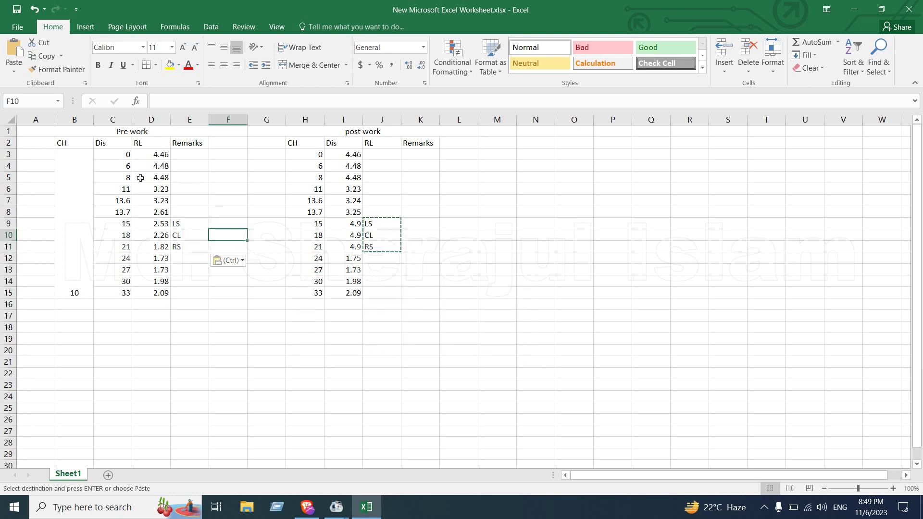
Align the contents of A1 to L15 vertically to the middle and turn off horizontal centring for the range.
{"action": "left_click", "coordinate": [84, 133]}
{"action": "left_click_drag", "start_coordinate": [84, 133], "coordinate": [296, 222]}
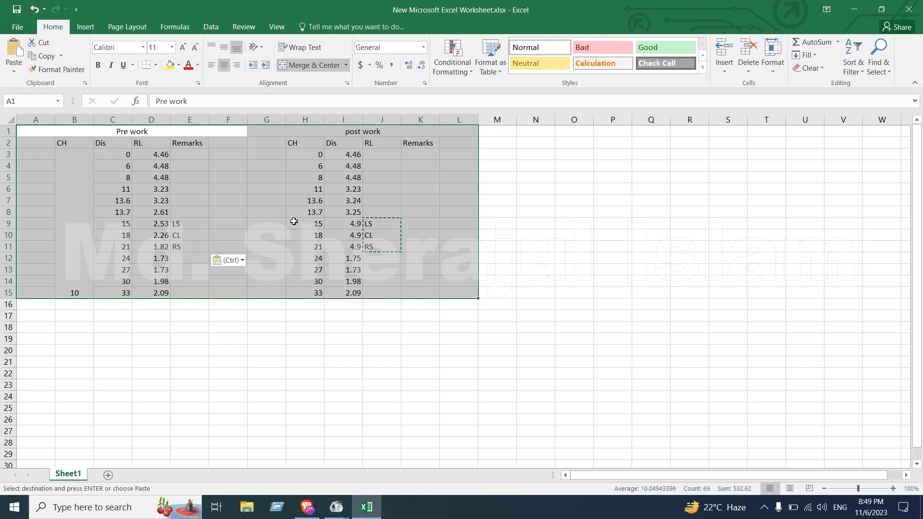
{"action": "left_click", "coordinate": [224, 65]}
{"action": "left_click", "coordinate": [224, 48]}
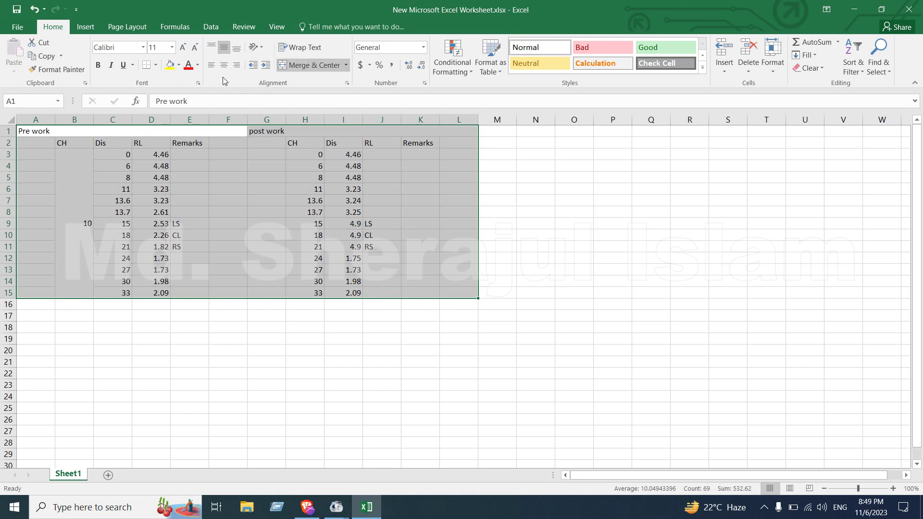
Format the level values in I3 to I15 and D3 to D15 with three decimal places.
{"action": "left_click", "coordinate": [356, 180]}
{"action": "left_click_drag", "start_coordinate": [352, 155], "coordinate": [354, 294]}
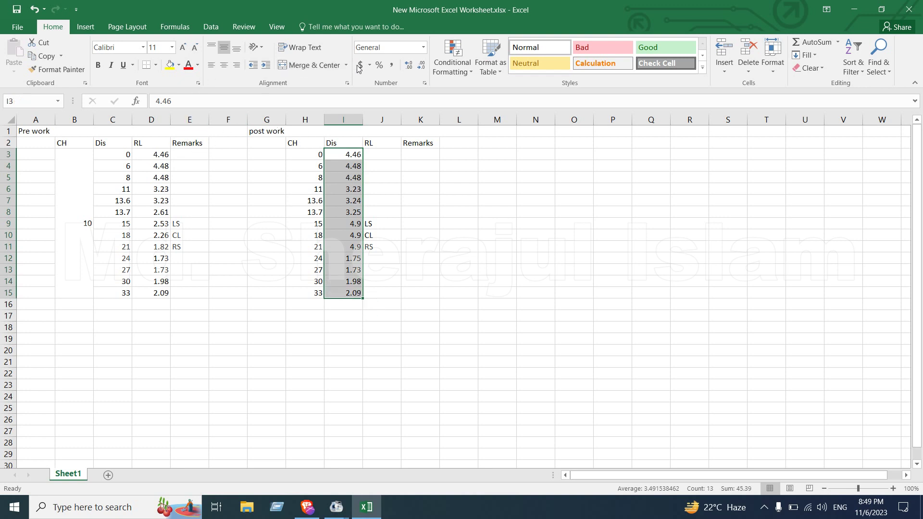
{"action": "left_click", "coordinate": [407, 65]}
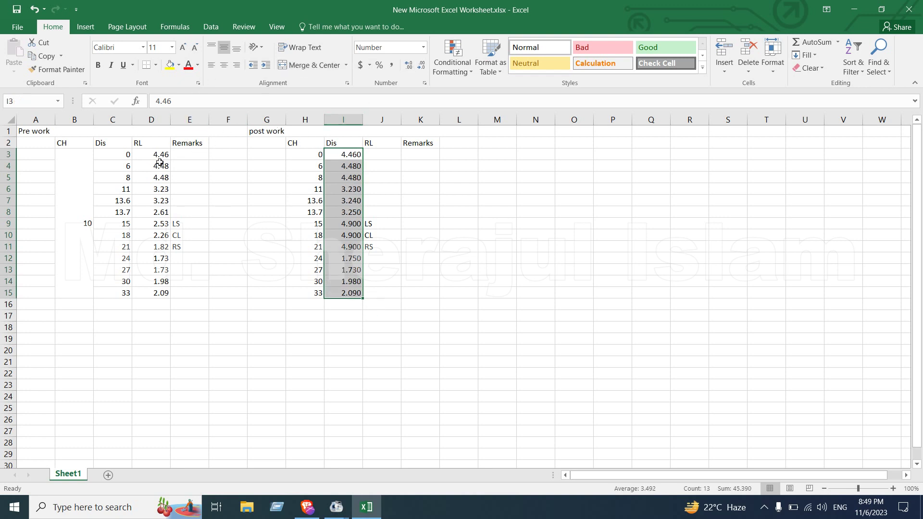
{"action": "left_click_drag", "start_coordinate": [161, 155], "coordinate": [162, 293]}
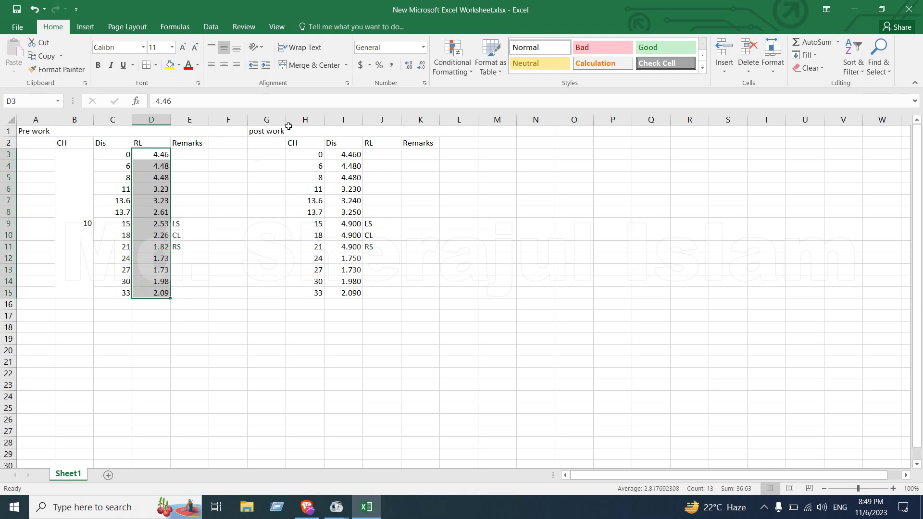
{"action": "left_click", "coordinate": [408, 65]}
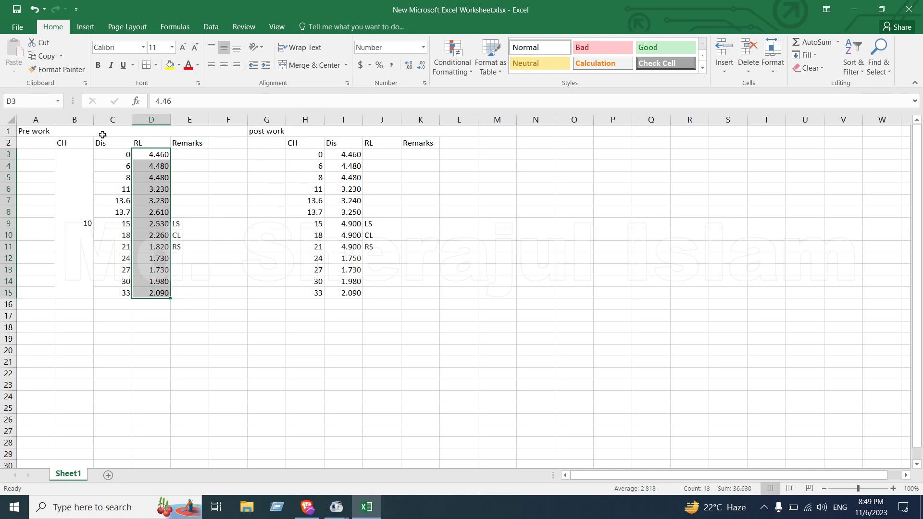
Centre the contents of both tables in A1 to L15 horizontally.
{"action": "left_click_drag", "start_coordinate": [103, 135], "coordinate": [476, 293]}
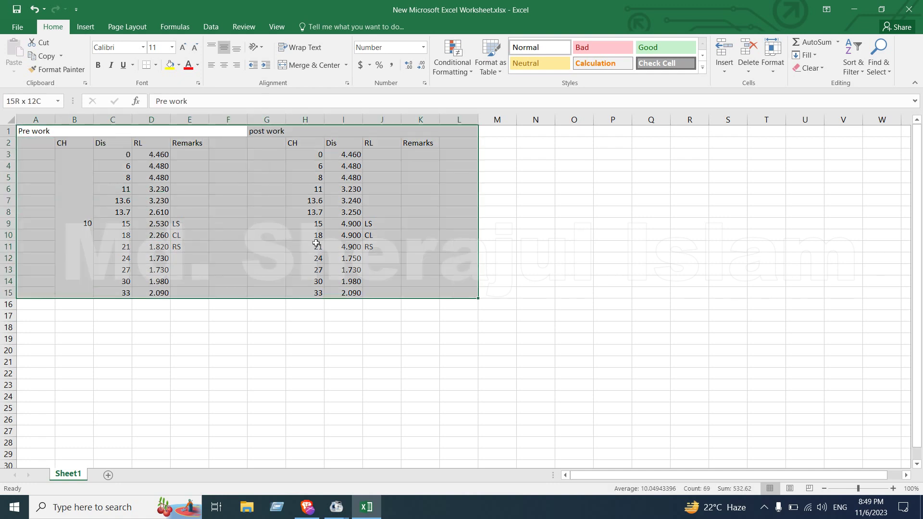
{"action": "left_click", "coordinate": [224, 65]}
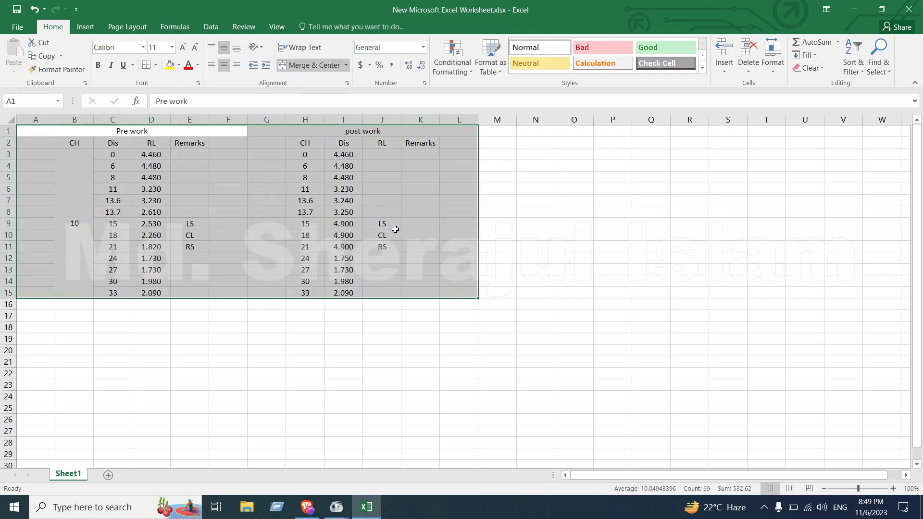
{"action": "left_click", "coordinate": [538, 270]}
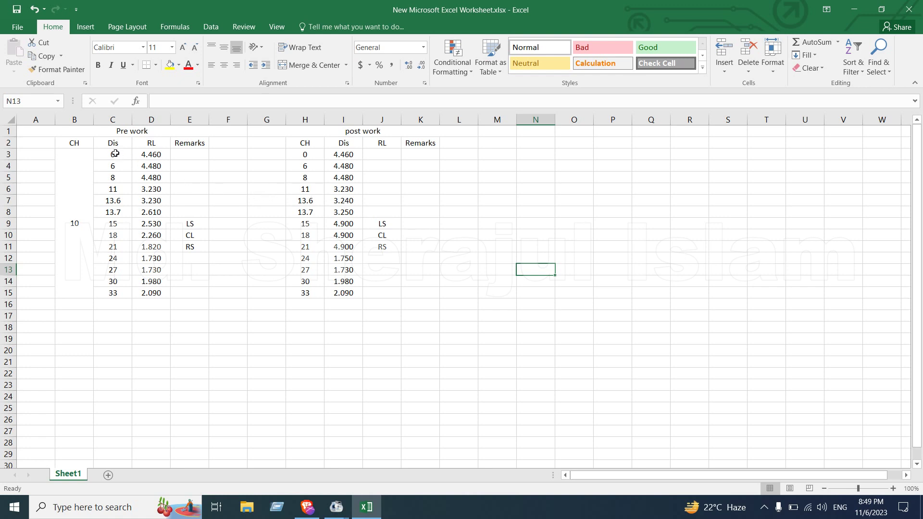
Insert a scatter chart of the Pre work values in C3 to D15 and place it beside the tables across columns M to T.
{"action": "left_click_drag", "start_coordinate": [115, 153], "coordinate": [151, 293]}
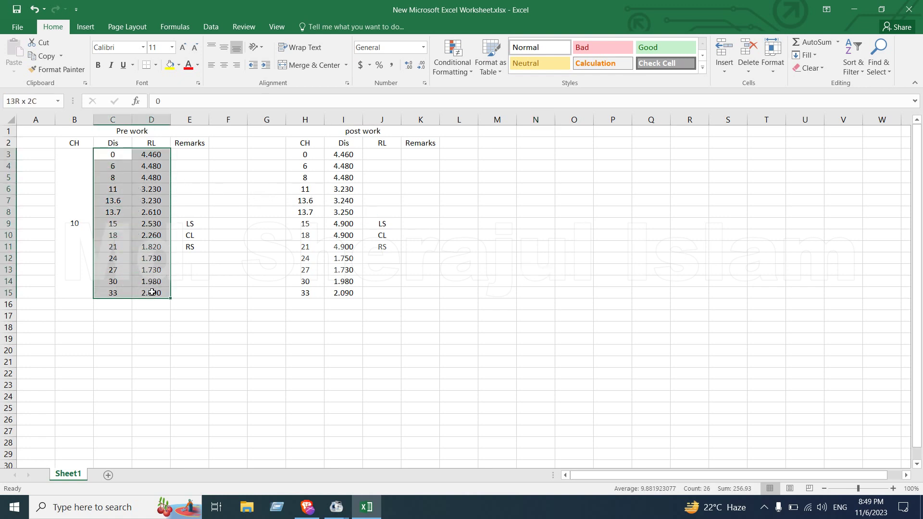
{"action": "right_click", "coordinate": [166, 258]}
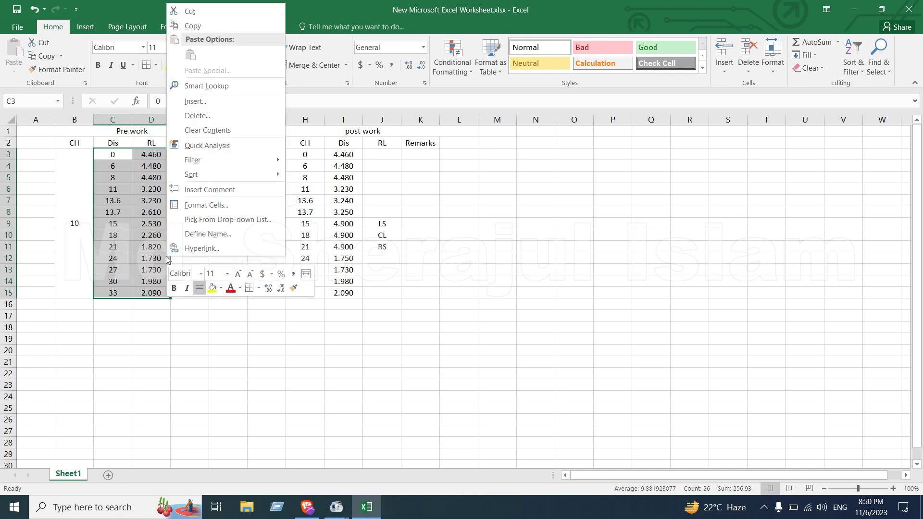
{"action": "left_click", "coordinate": [214, 146]}
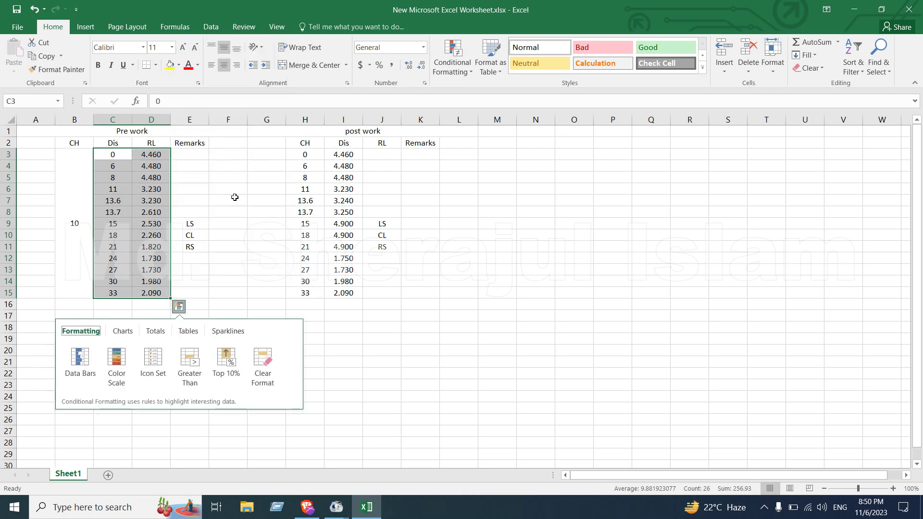
{"action": "left_click", "coordinate": [128, 335]}
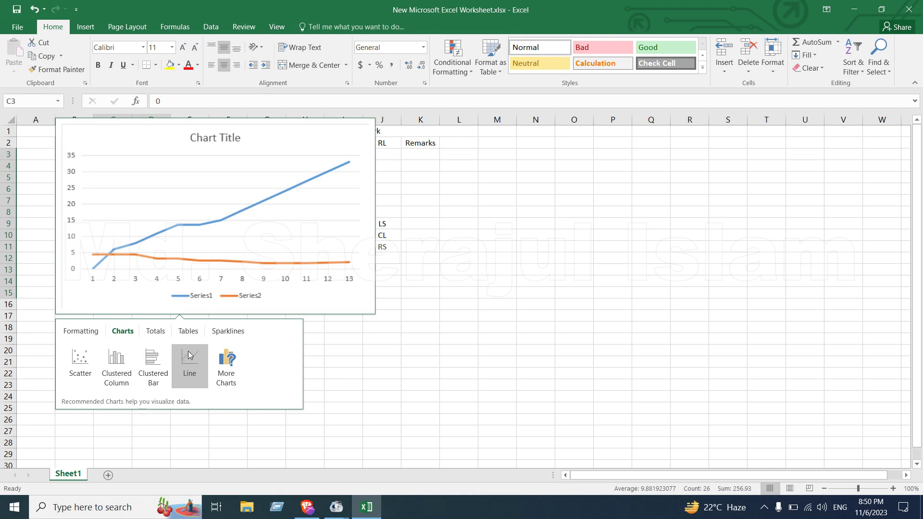
{"action": "left_click", "coordinate": [156, 331]}
{"action": "left_click", "coordinate": [188, 331]}
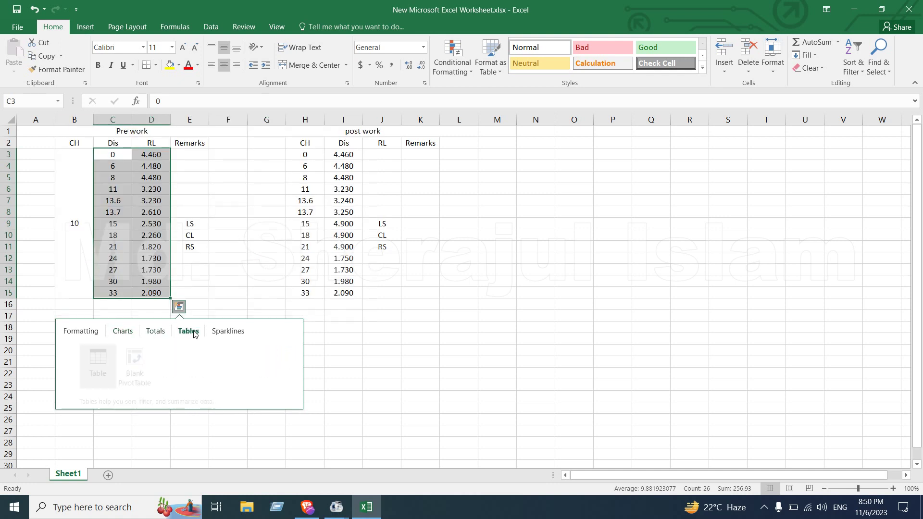
{"action": "left_click", "coordinate": [122, 332]}
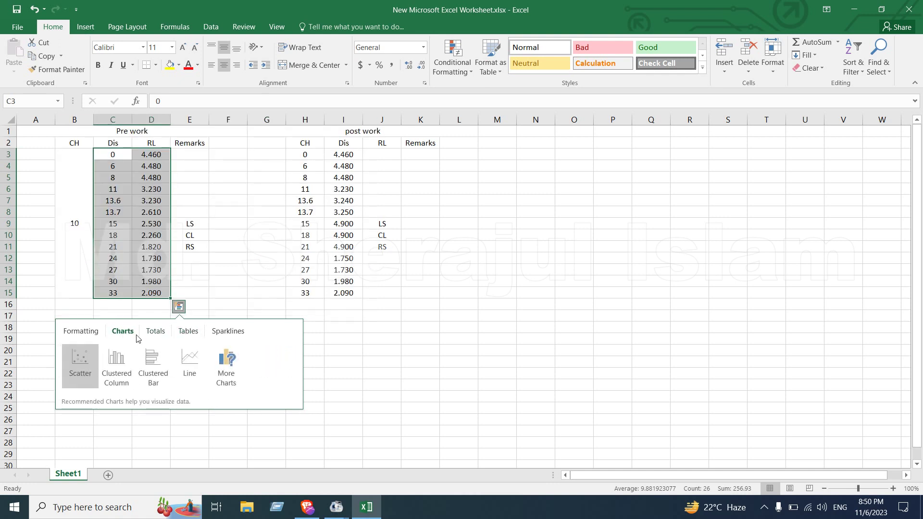
{"action": "left_click", "coordinate": [226, 367]}
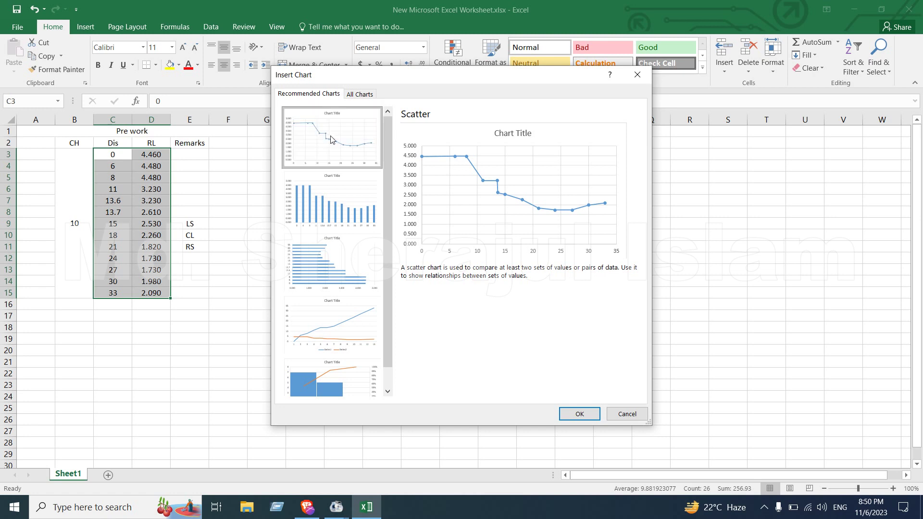
{"action": "left_click", "coordinate": [581, 413]}
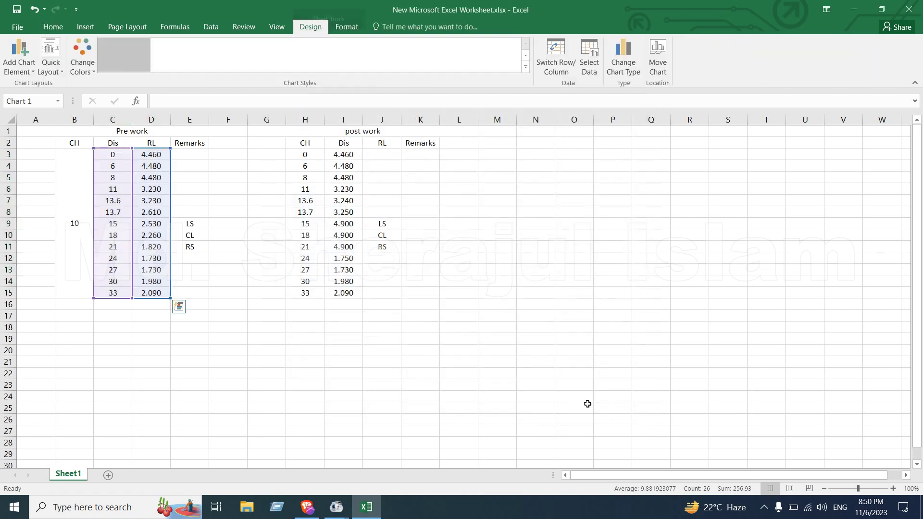
{"action": "left_click_drag", "start_coordinate": [507, 226], "coordinate": [685, 202]}
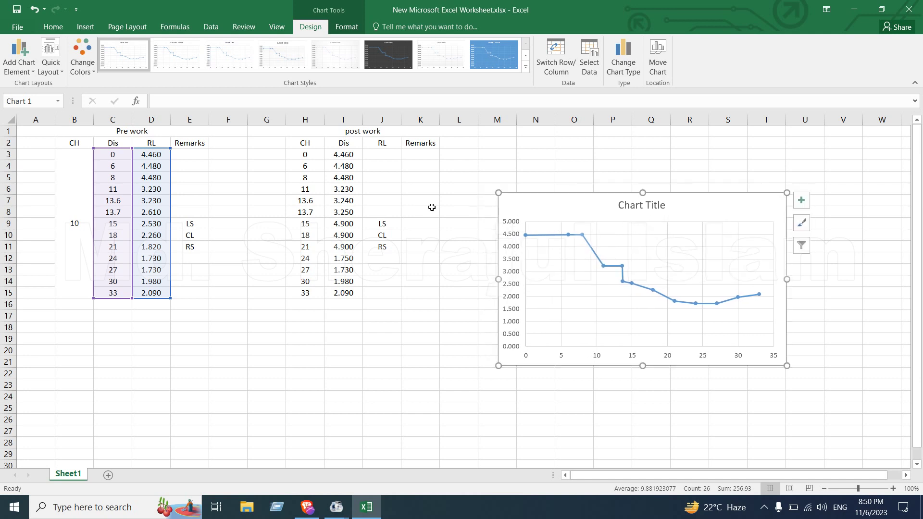
{"action": "left_click_drag", "start_coordinate": [432, 209], "coordinate": [427, 203]}
Insert a scatter chart of the post work values in H3 to I15 and move it clear of the Pre work chart.
{"action": "left_click_drag", "start_coordinate": [314, 155], "coordinate": [343, 293]}
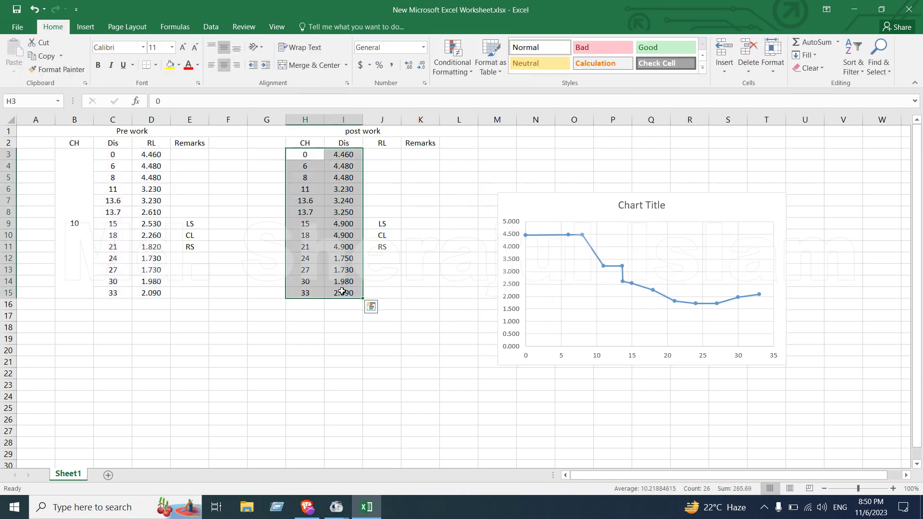
{"action": "right_click", "coordinate": [331, 237]}
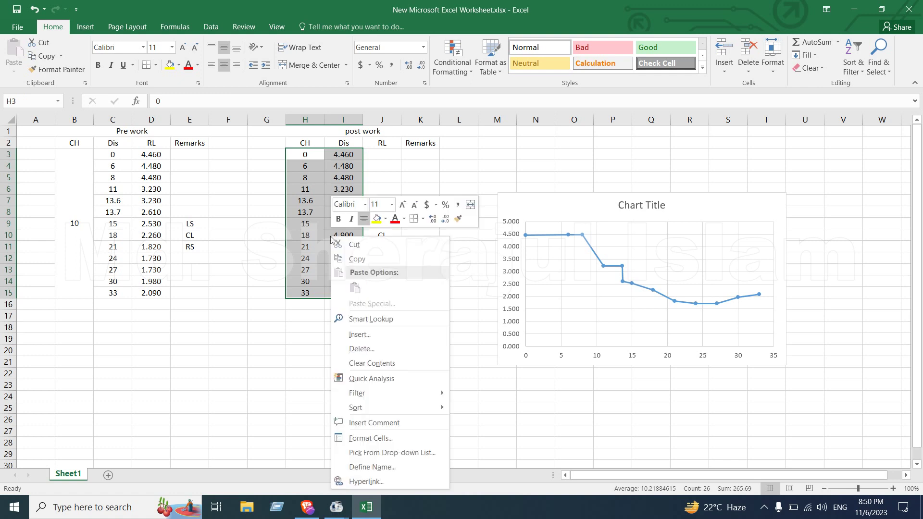
{"action": "left_click", "coordinate": [388, 379]}
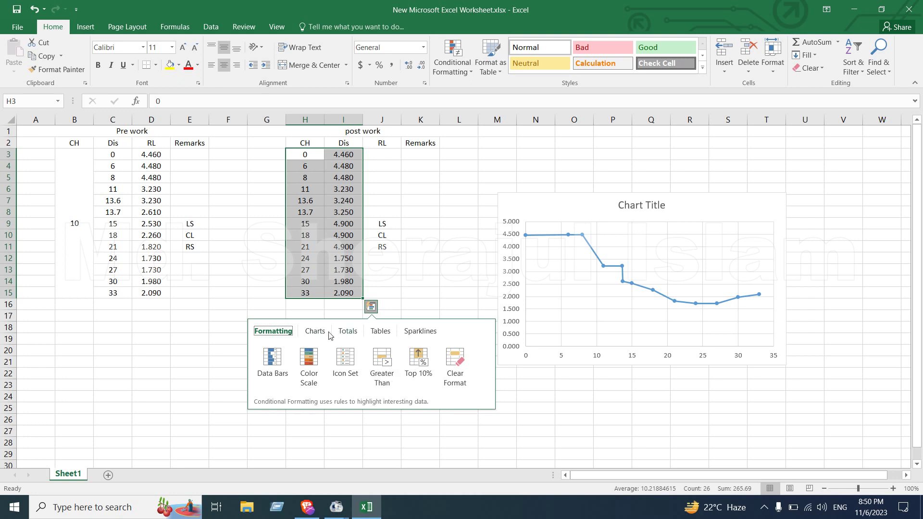
{"action": "left_click", "coordinate": [315, 332]}
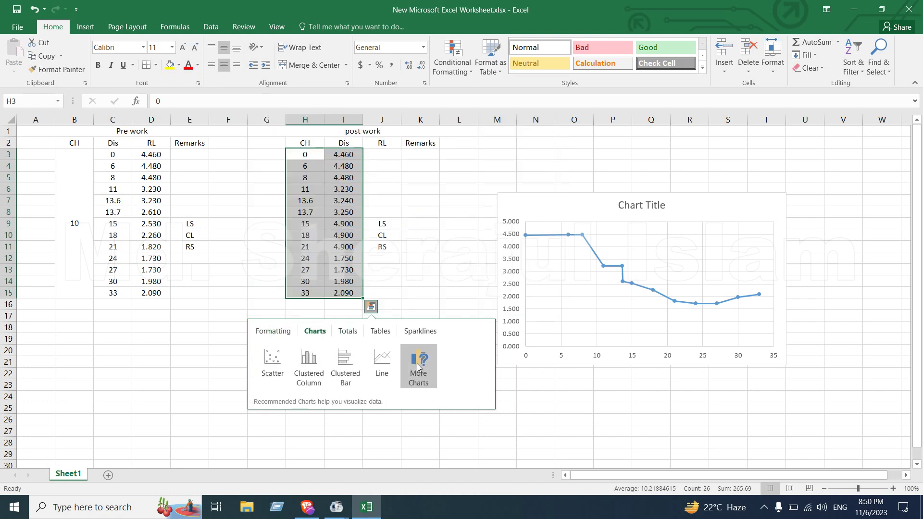
{"action": "left_click", "coordinate": [418, 367]}
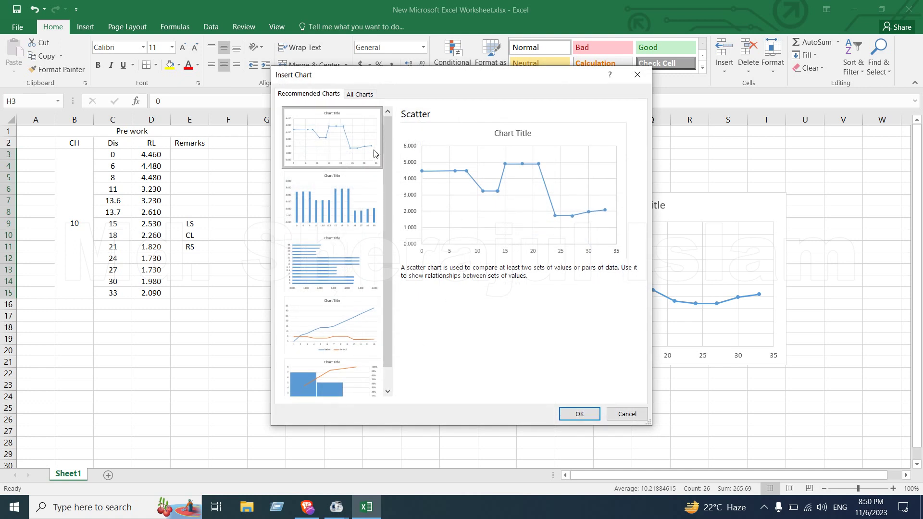
{"action": "left_click", "coordinate": [577, 409]}
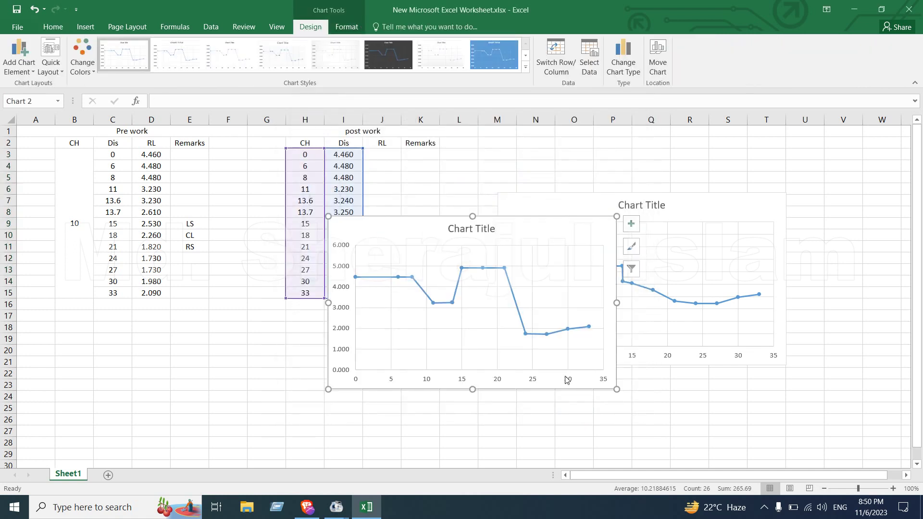
{"action": "left_click_drag", "start_coordinate": [532, 231], "coordinate": [367, 228]}
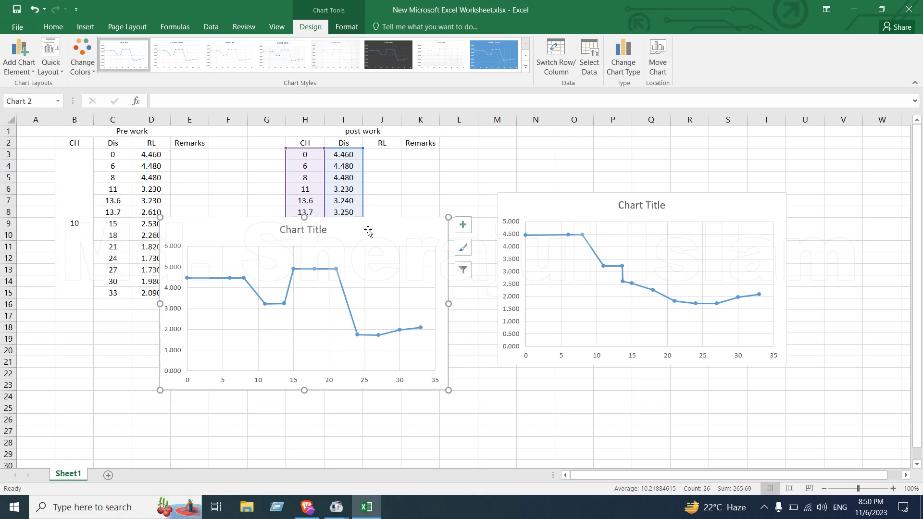
Try to recolour the post work chart's line with the first Colorful palette.
{"action": "left_click", "coordinate": [339, 279]}
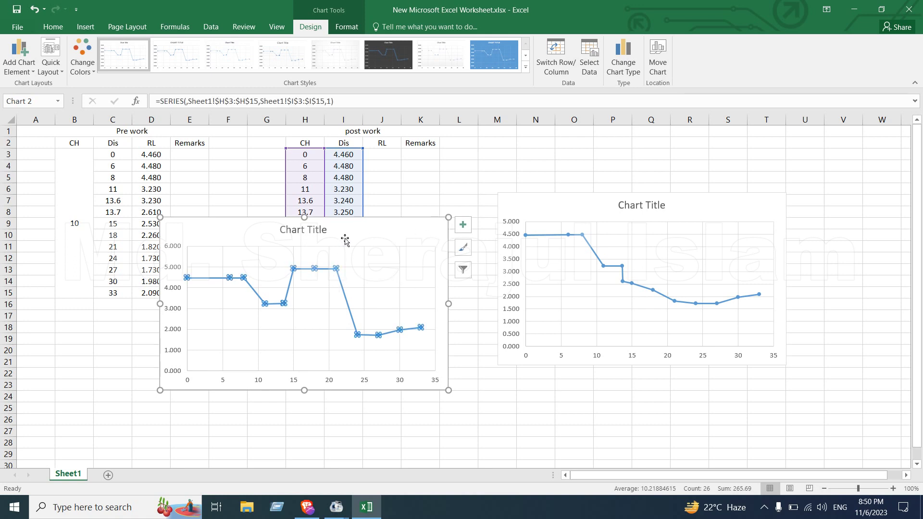
{"action": "left_click", "coordinate": [83, 64]}
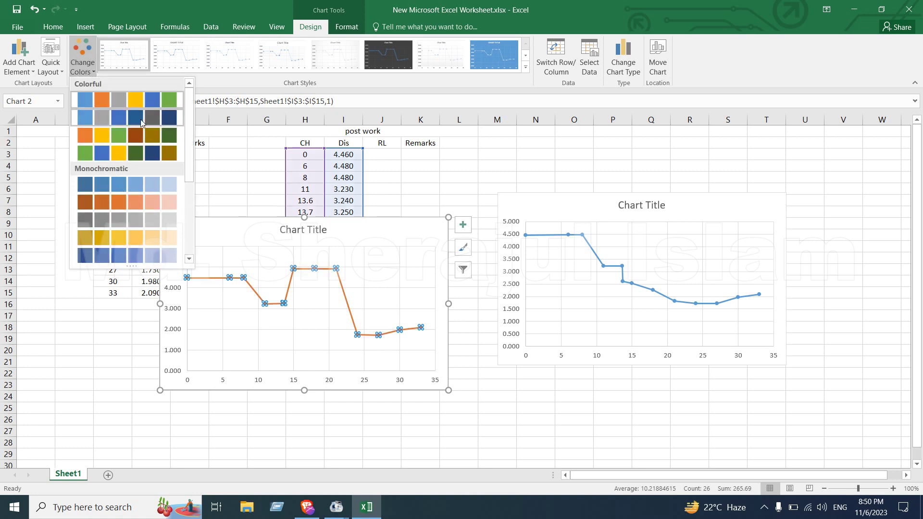
{"action": "left_click", "coordinate": [102, 101]}
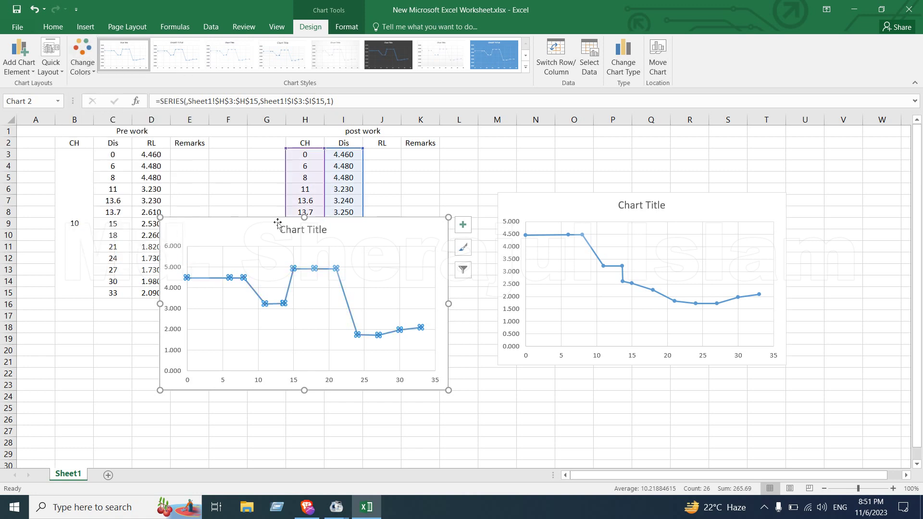
{"action": "double_click", "coordinate": [314, 269]}
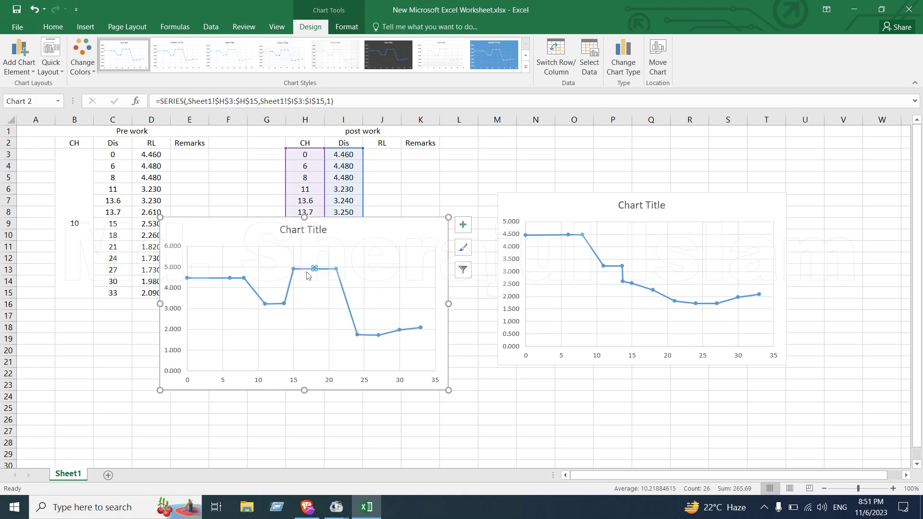
{"action": "left_click", "coordinate": [306, 261]}
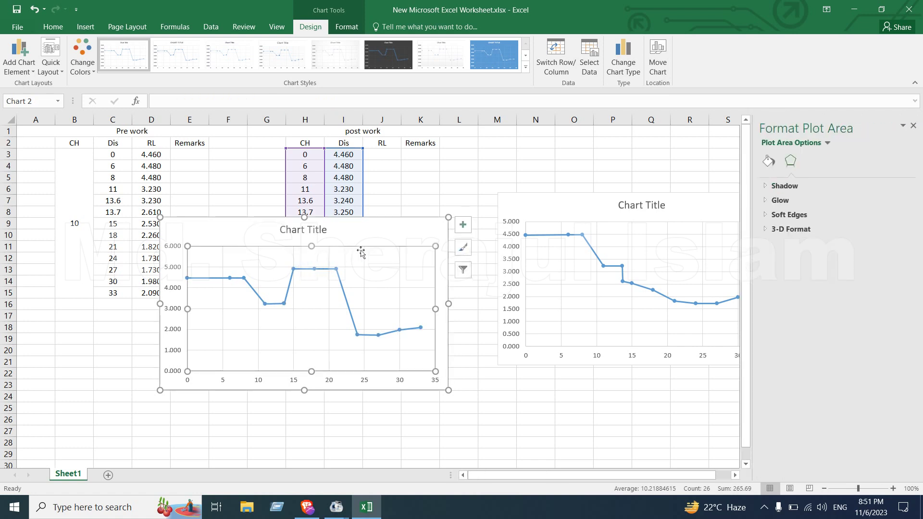
{"action": "key", "text": "Escape"}
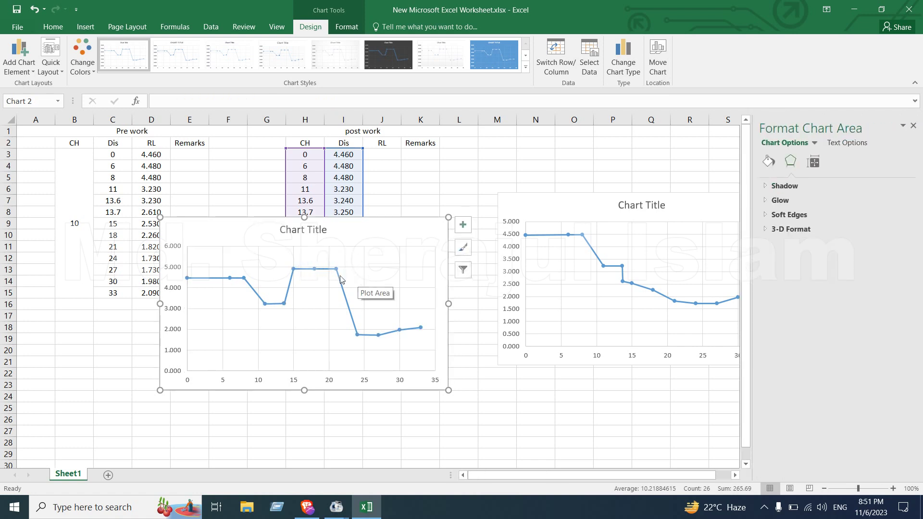
Copy the post work data series and paste it into the Pre work chart so both profiles share one plot.
{"action": "left_click", "coordinate": [340, 280]}
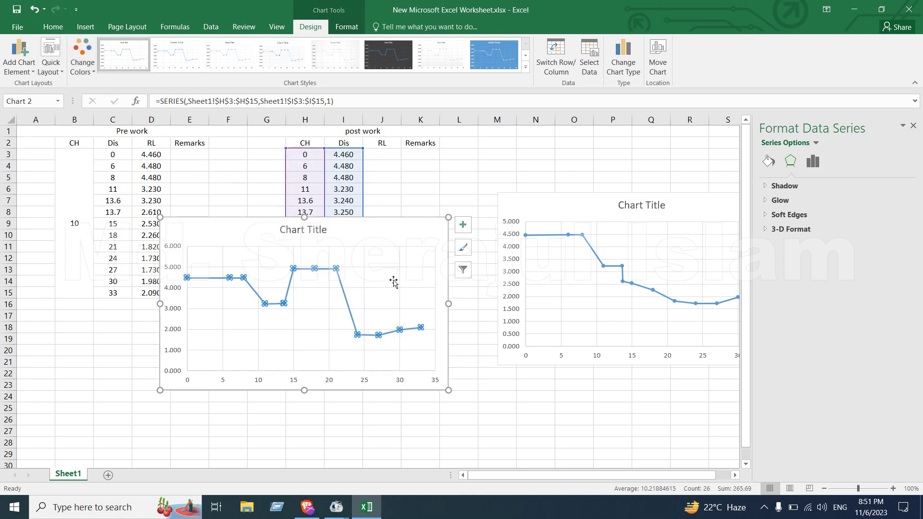
{"action": "left_click", "coordinate": [378, 278]}
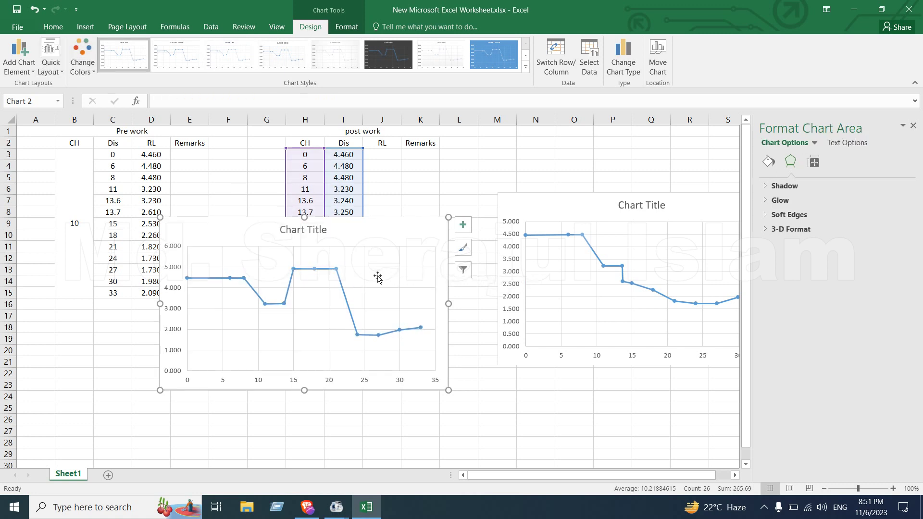
{"action": "left_click", "coordinate": [342, 285]}
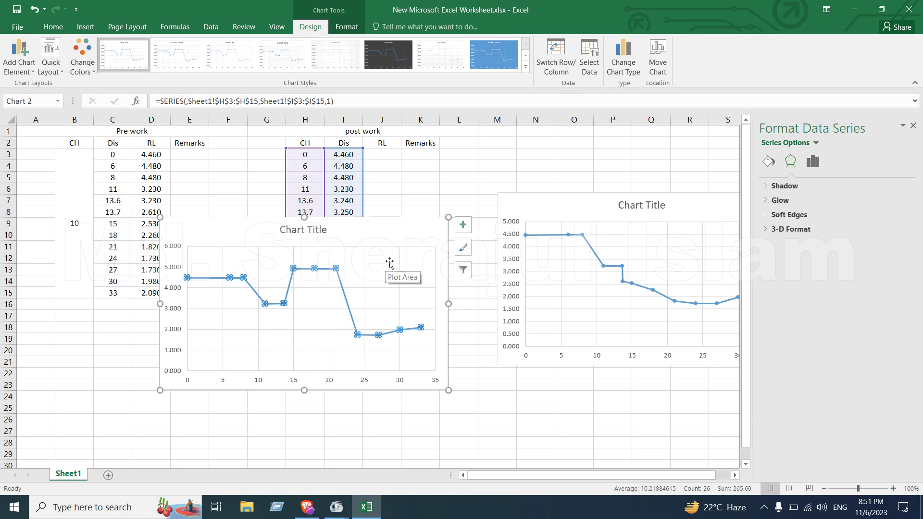
{"action": "left_click", "coordinate": [569, 285]}
{"action": "left_click_drag", "start_coordinate": [582, 208], "coordinate": [420, 174]}
{"action": "key", "text": "ctrl+v"}
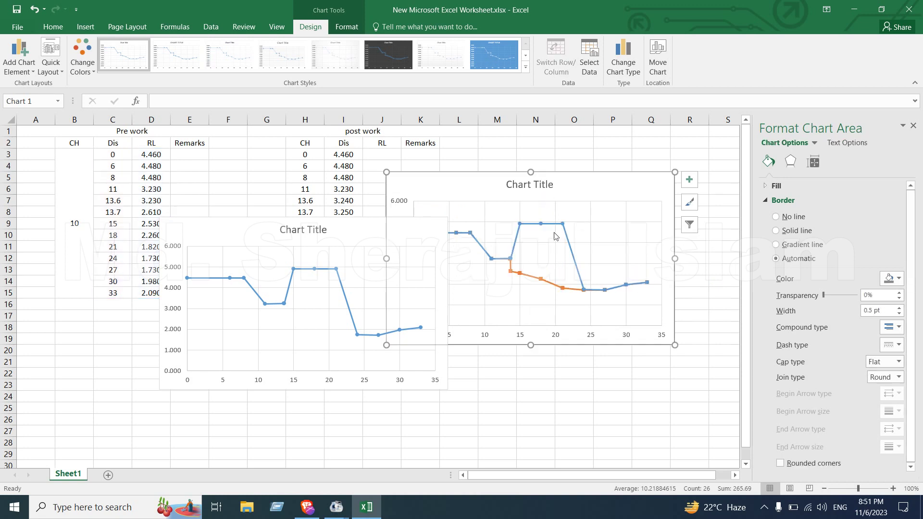
Delete the separate post work chart and move the combined chart clear of the tables across columns L to S.
{"action": "left_click", "coordinate": [343, 235]}
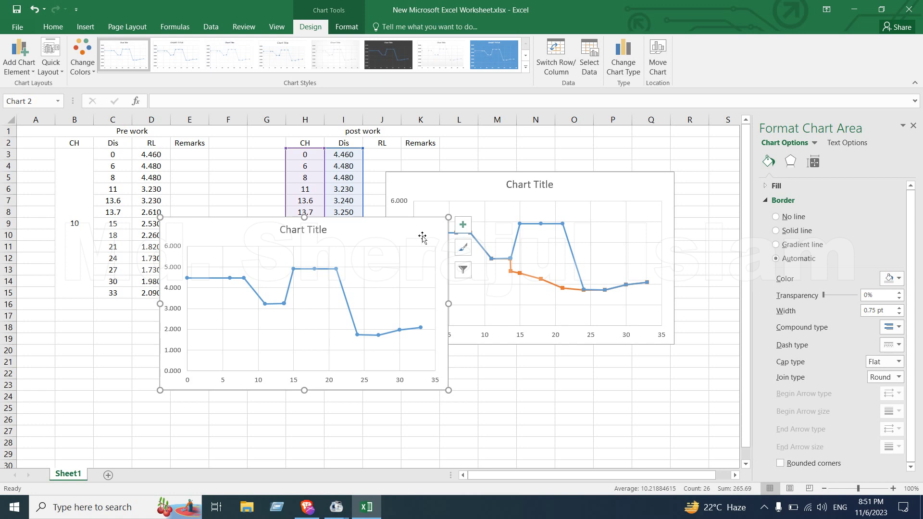
{"action": "key", "text": "Delete"}
{"action": "left_click", "coordinate": [388, 226]}
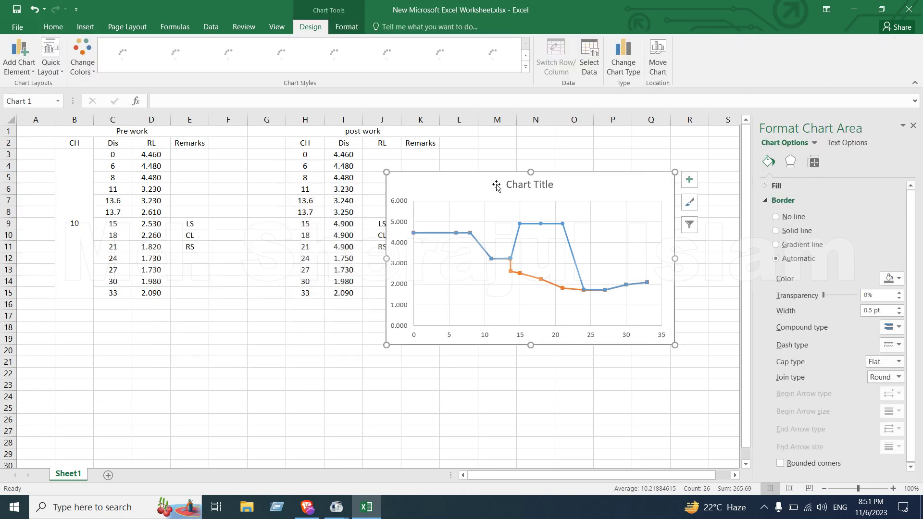
{"action": "left_click_drag", "start_coordinate": [496, 186], "coordinate": [554, 191]}
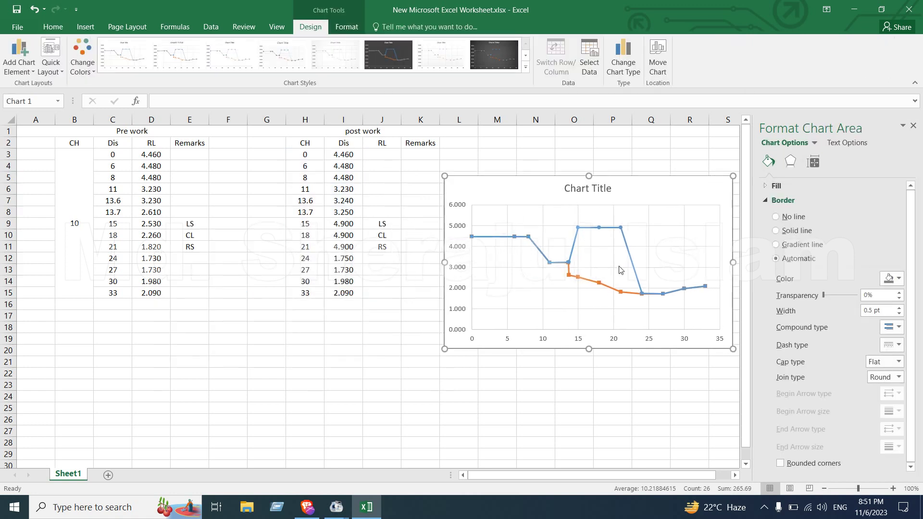